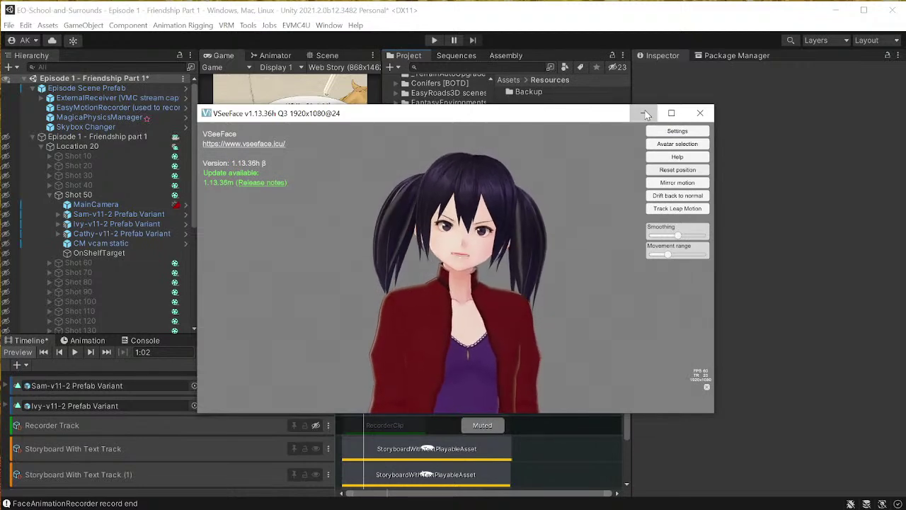
Step: Minimise the VSeeFace window and show the settings of the ExternalReceiver (VMC stream capture) object in Unity
left_click(645, 114)
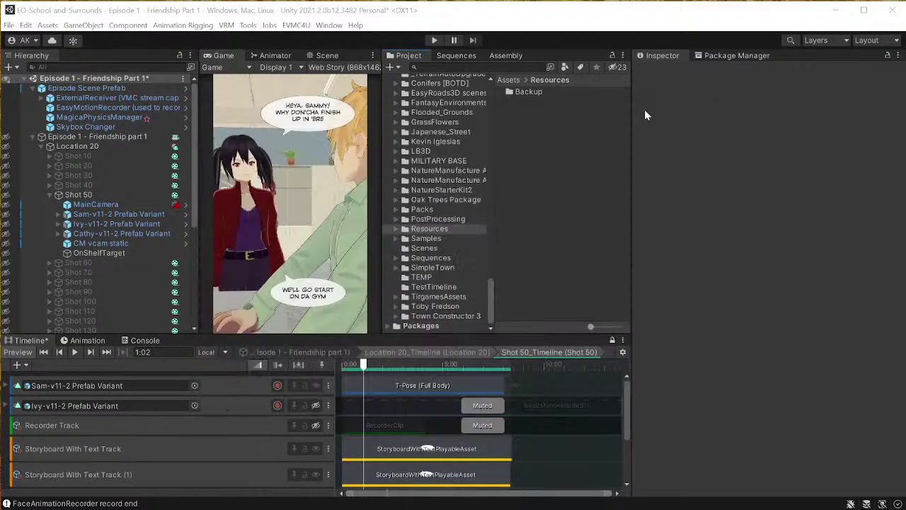
left_click(90, 98)
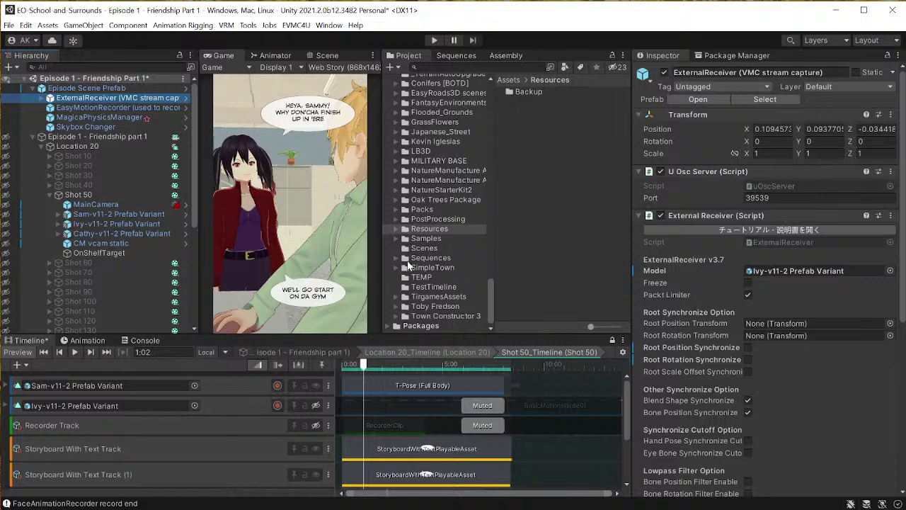
Step: Search the project assets for EVMC and select the EVMC4U folder
scroll(411, 248, "up", 10)
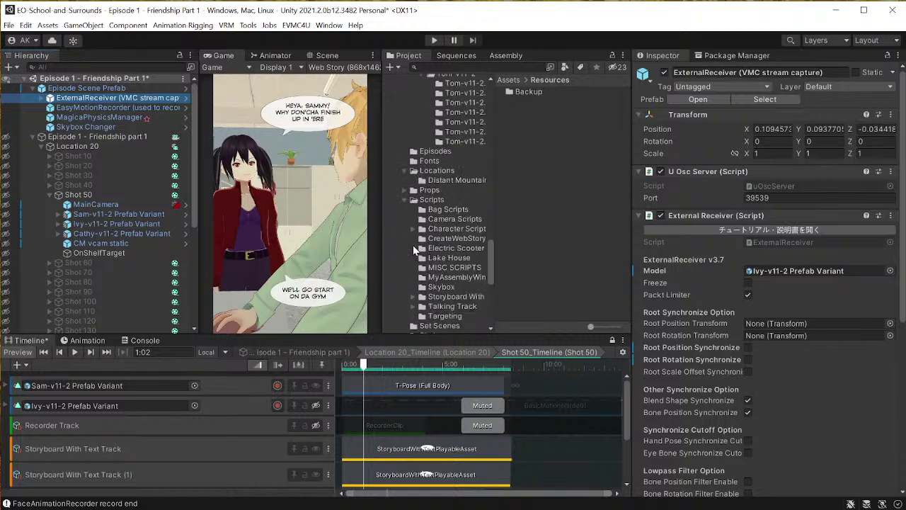
scroll(413, 245, "up", 5)
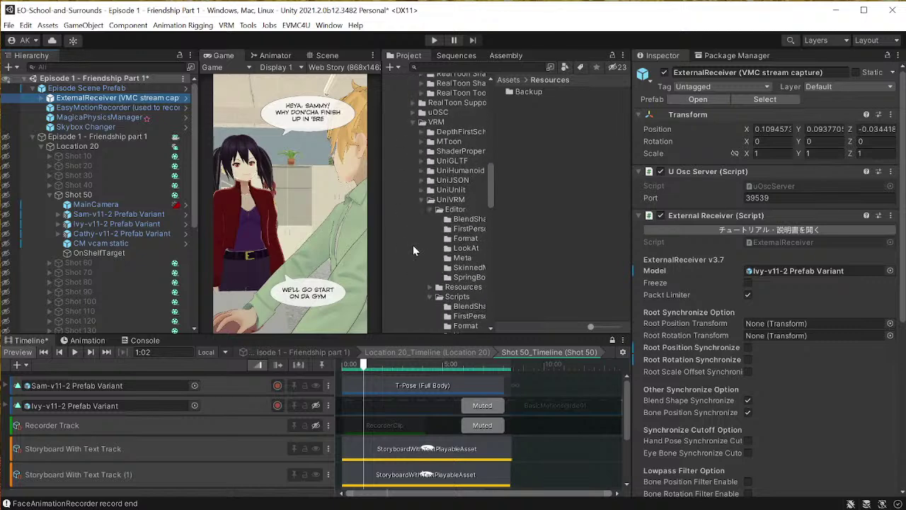
scroll(413, 245, "up", 10)
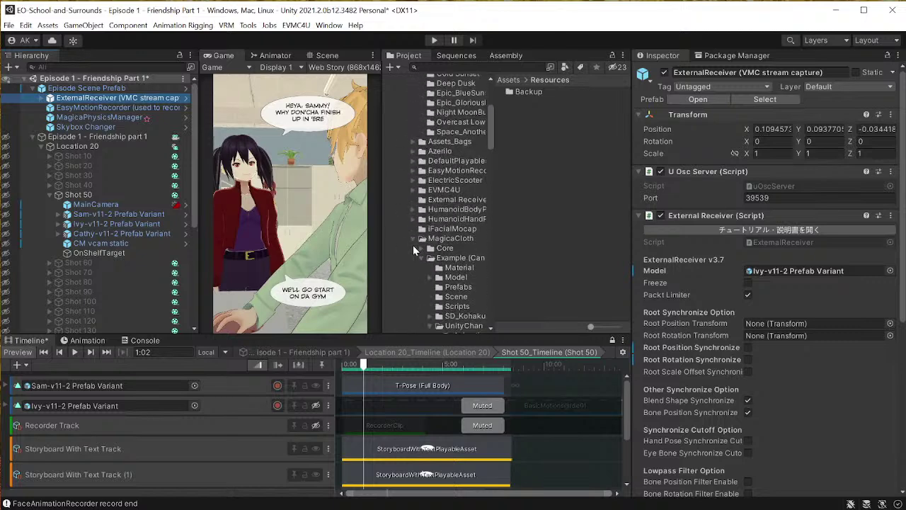
scroll(414, 250, "up", 3)
scroll(414, 247, "up", 2)
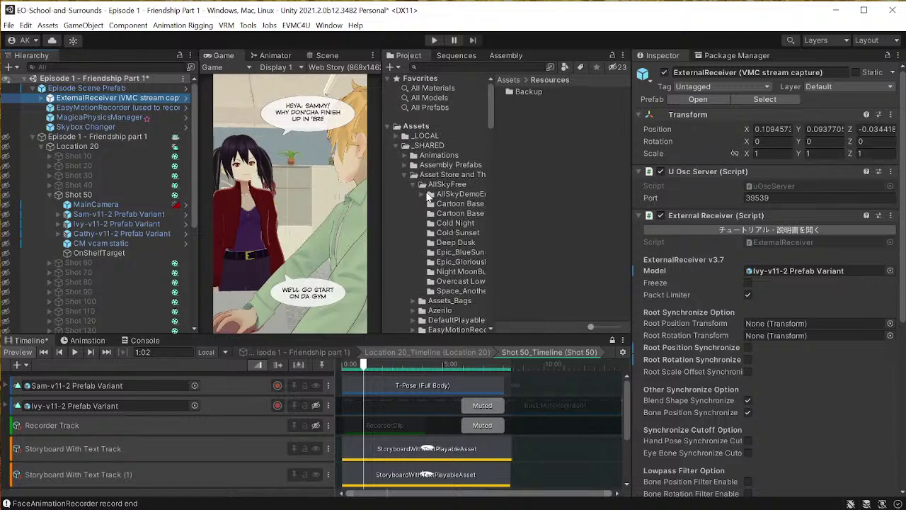
left_click(439, 67)
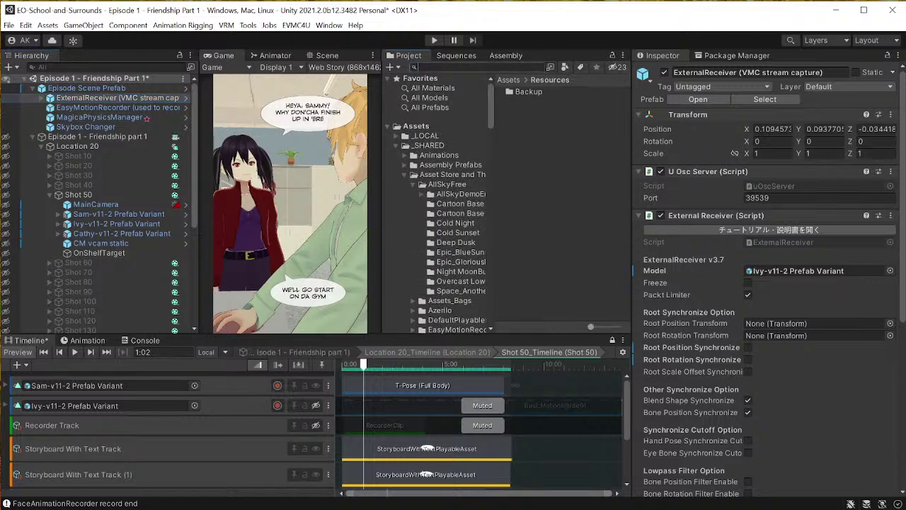
type("EVMC")
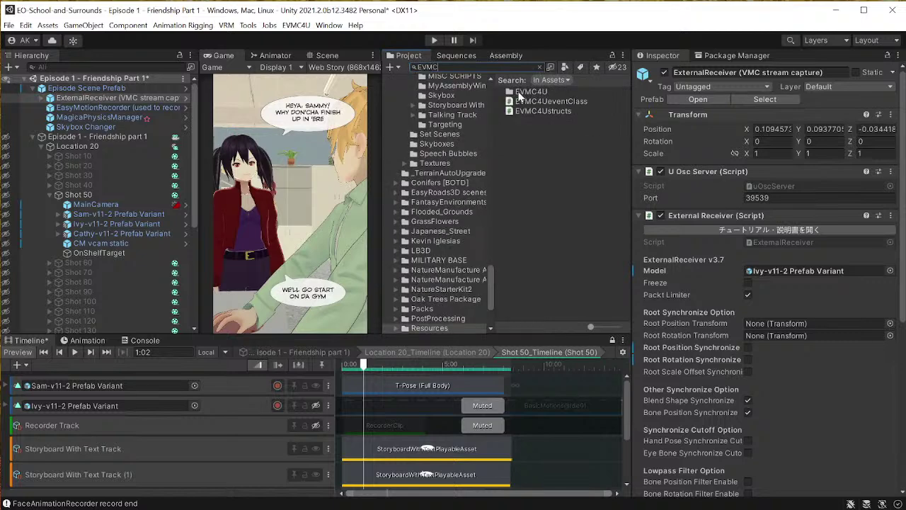
left_click(521, 94)
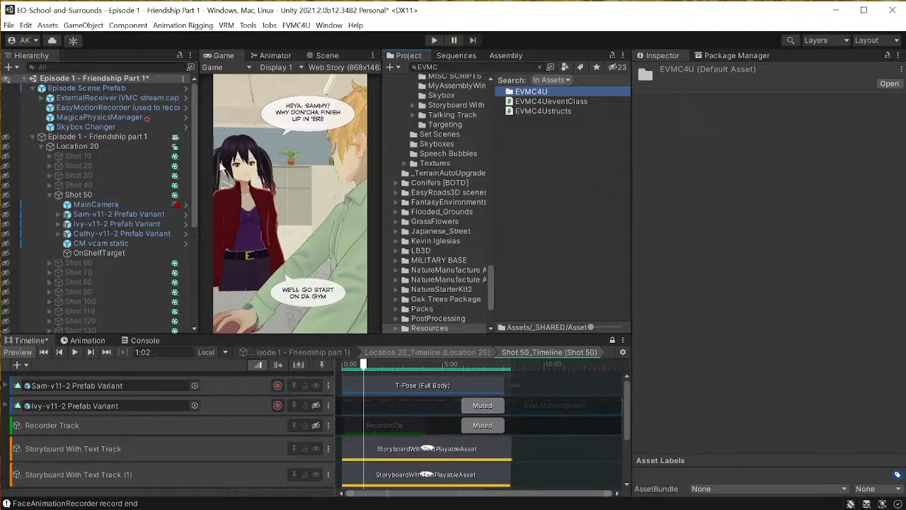
Step: Check the ExternalReceiver's Model assignment and the matching Ivy-v11-2 Prefab Variant under Shot 50
left_click(98, 94)
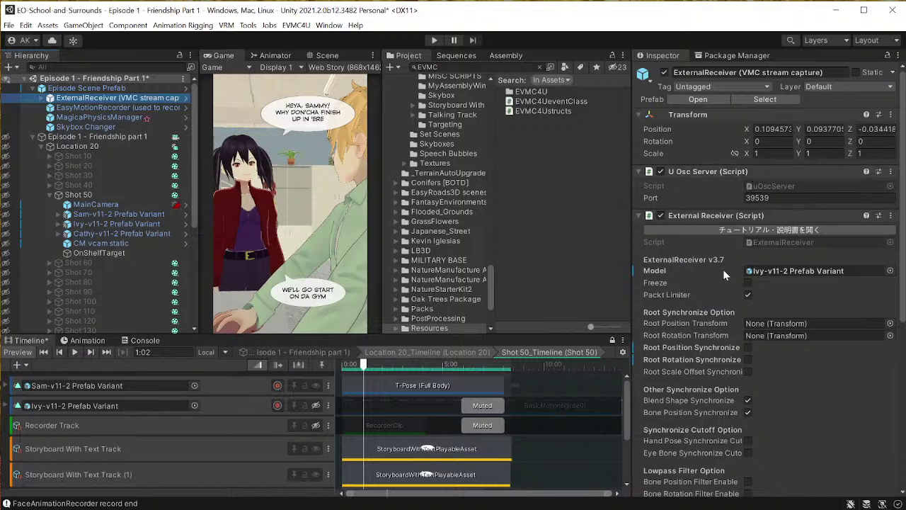
left_click(94, 224)
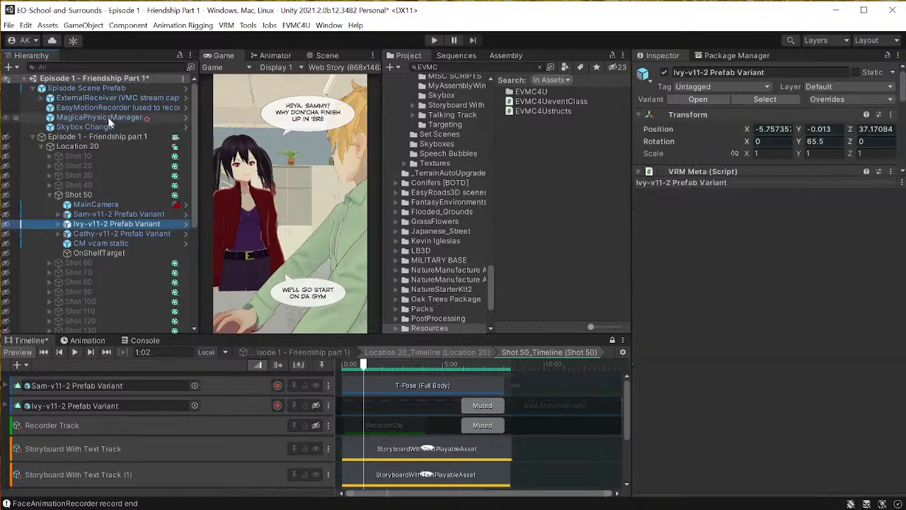
left_click(124, 99)
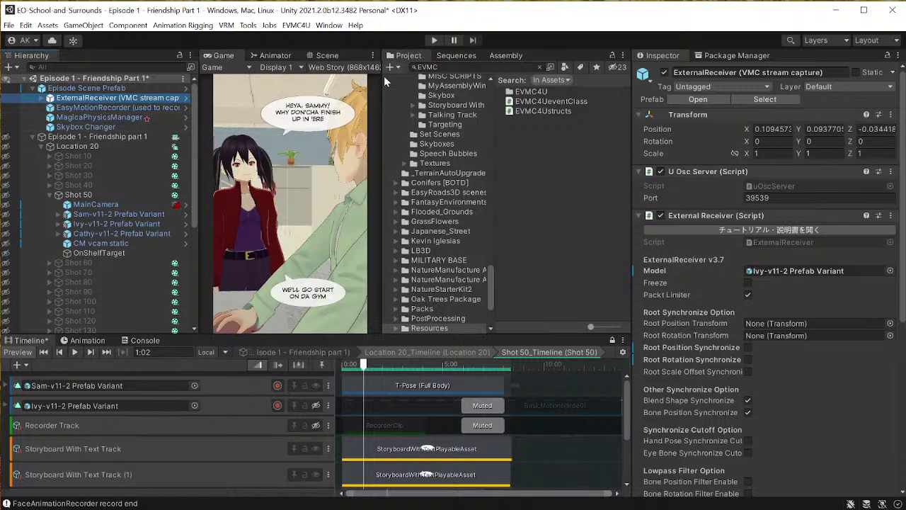
Step: Run the scene in Play mode and show Shot 50's timeline with the playhead at 1:07
left_click(432, 41)
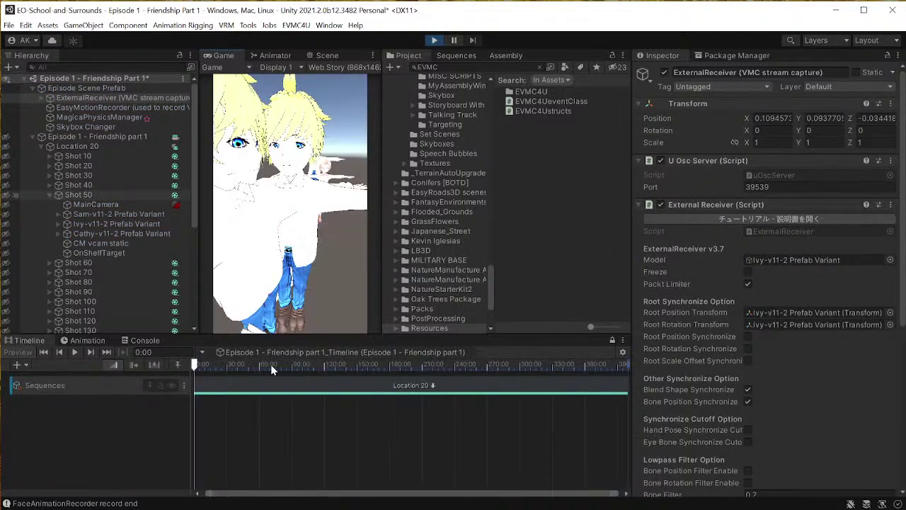
left_click(92, 186)
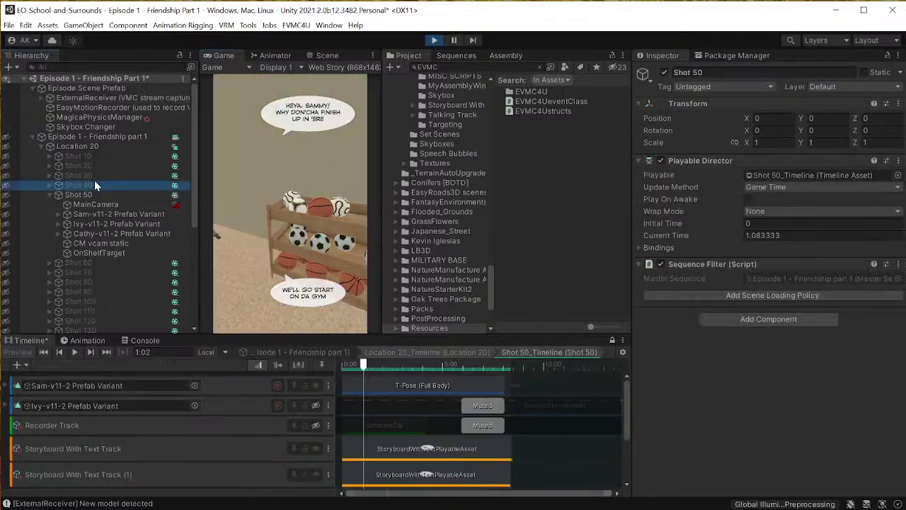
left_click(93, 191)
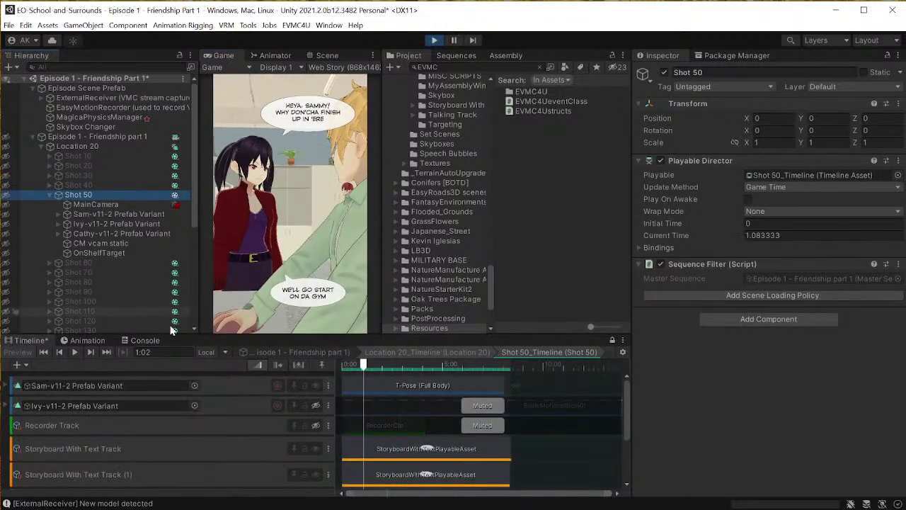
left_click_drag(372, 368, 369, 367)
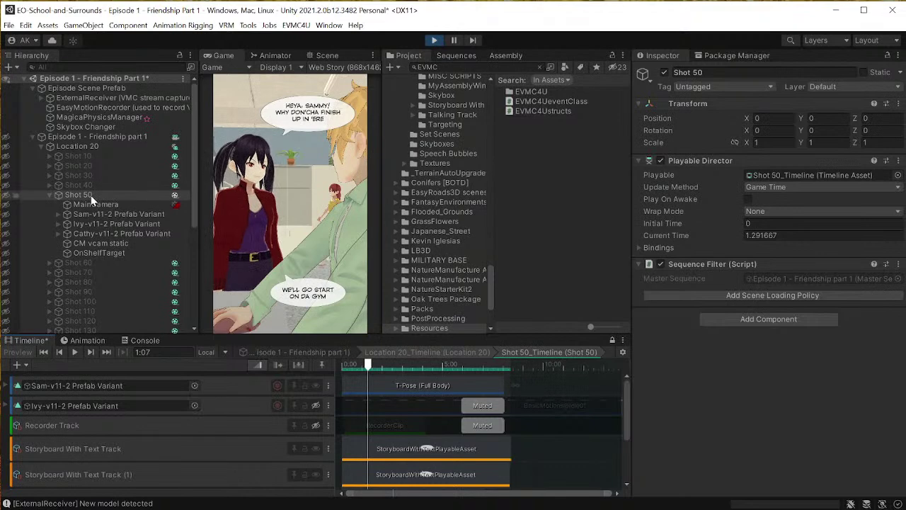
Step: Review the live Ivy model and the ExternalReceiver's synchronisation options, comparing them with the tracked avatar in VSeeFace
left_click(85, 224)
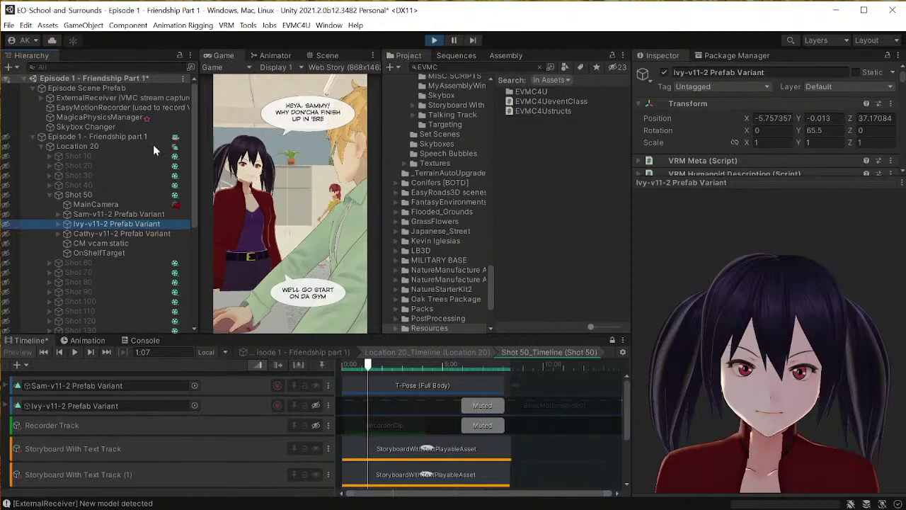
left_click(81, 98)
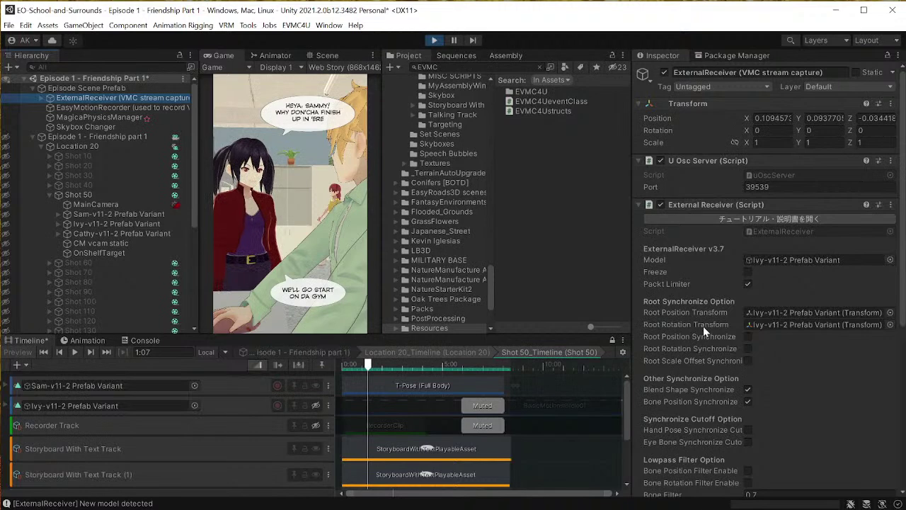
scroll(704, 326, "down", 2)
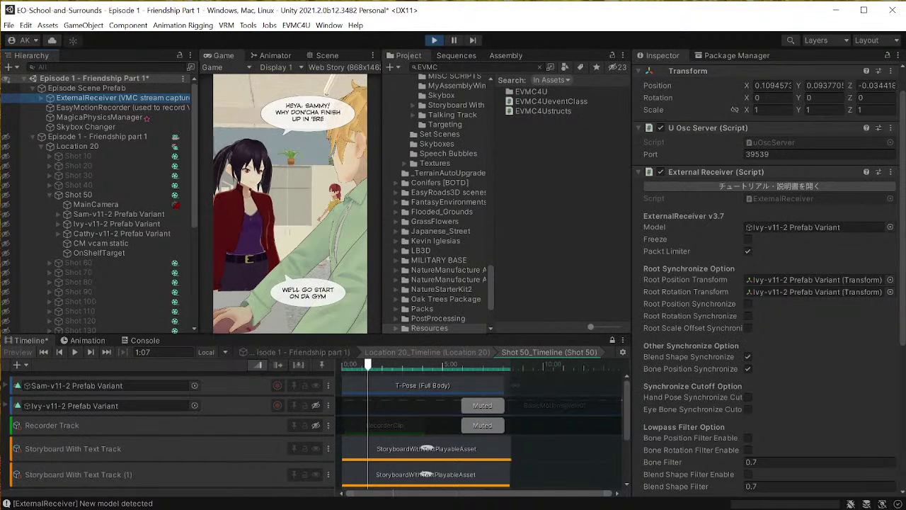
key("alt+Tab")
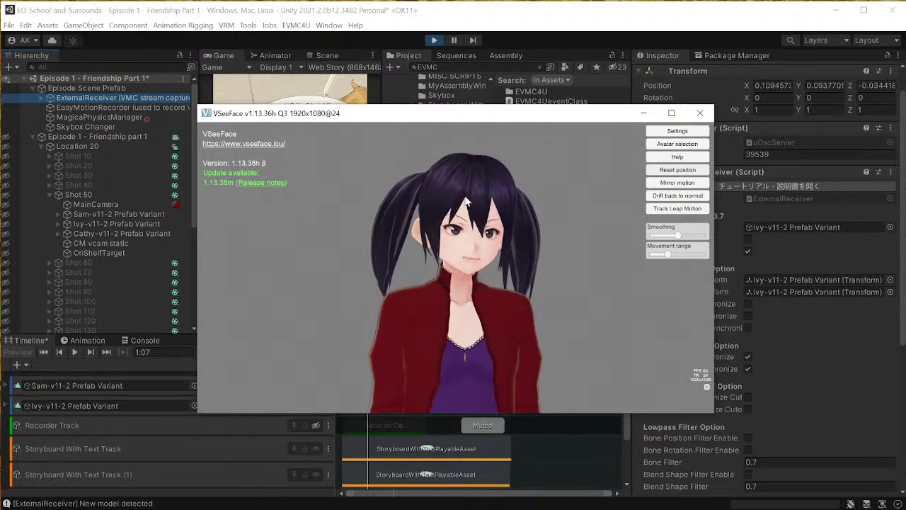
key("alt+Tab")
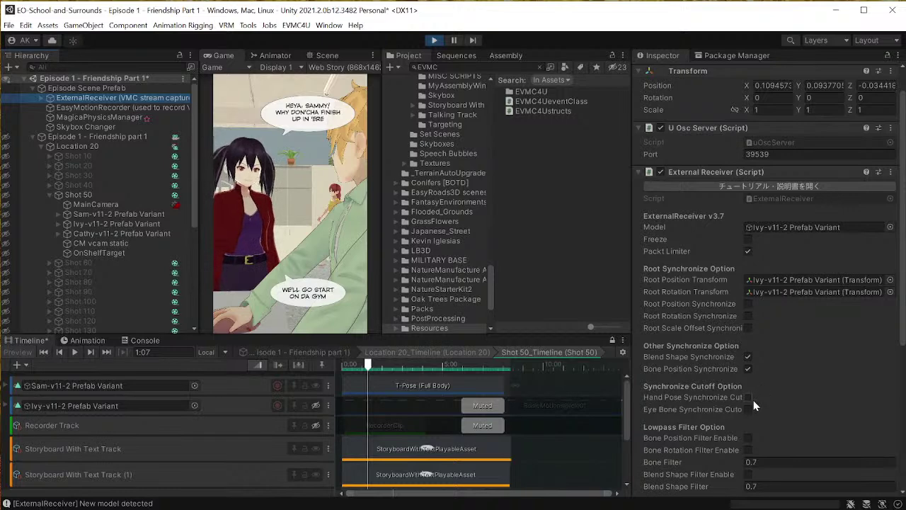
scroll(762, 393, "down", 4)
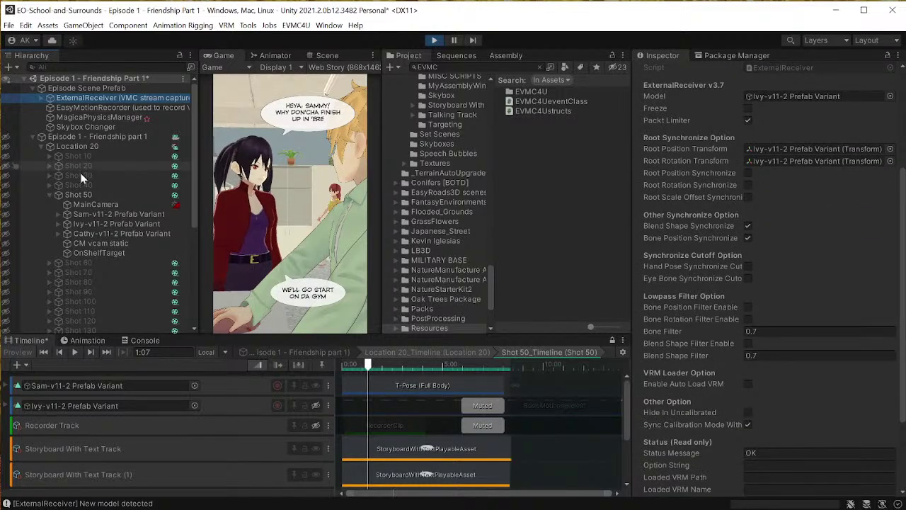
Step: Enable VRM Blend Shape Proxy on Shot 50's Ivy-v11-2 Prefab Variant and collapse its Alans Blend Shape Clip component
left_click(84, 214)
left_click(85, 223)
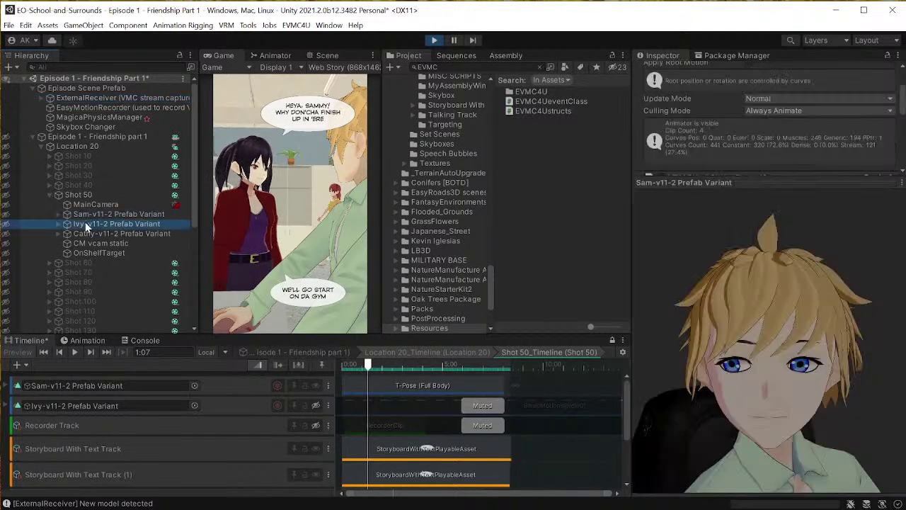
left_click_drag(709, 217, 718, 415)
scroll(716, 227, "up", 2)
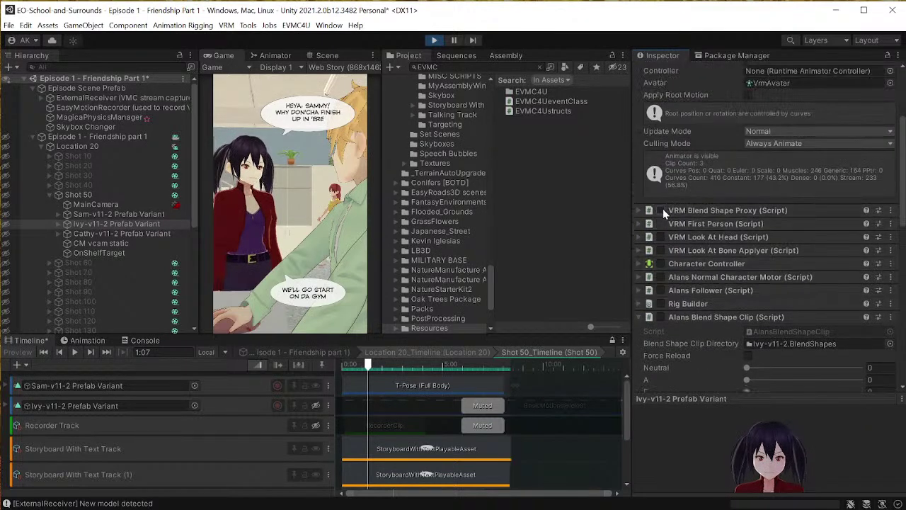
left_click(661, 211)
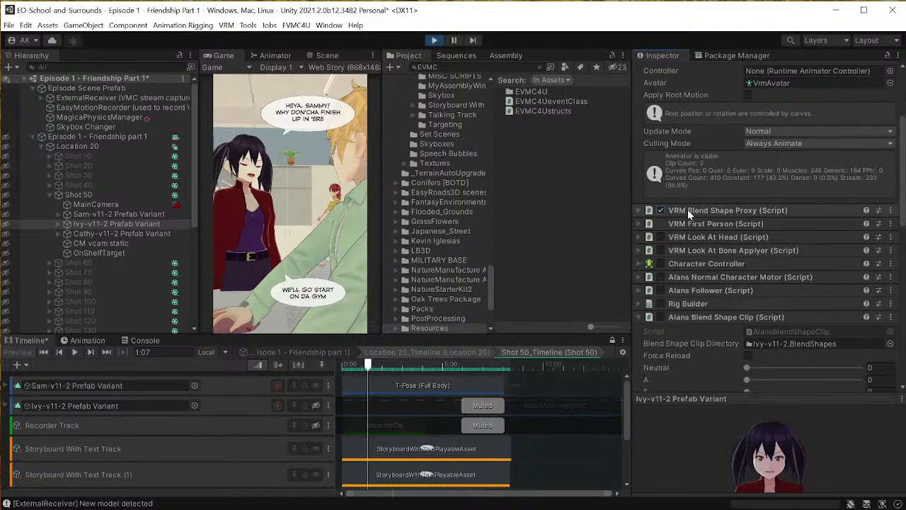
scroll(680, 252, "down", 3)
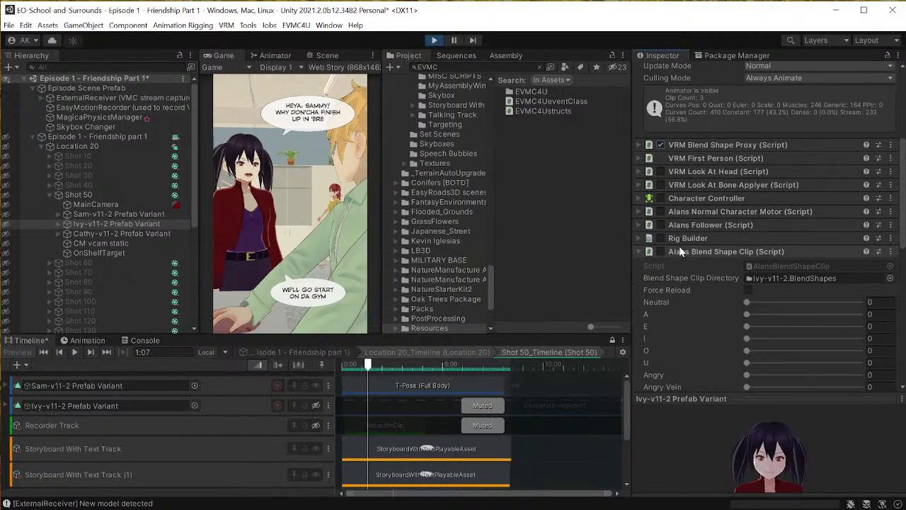
left_click(637, 253)
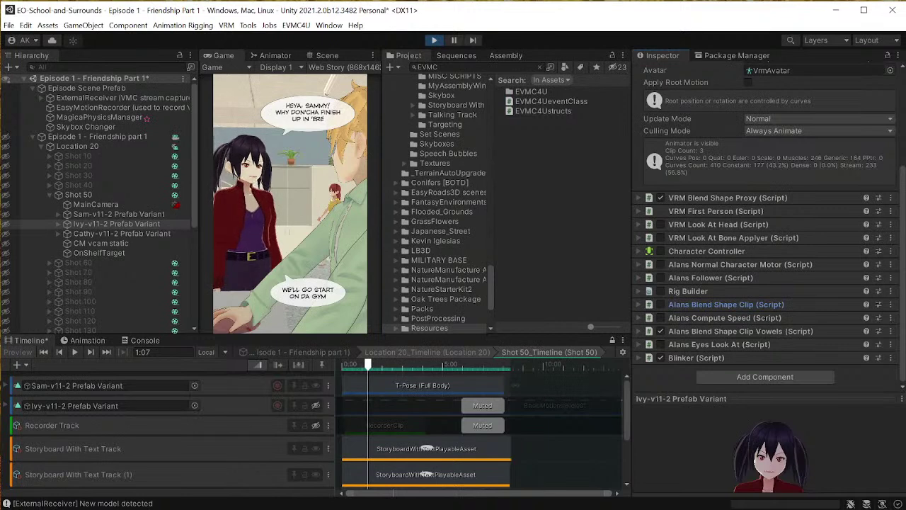
Step: Show the ExternalReceiver's settings again and rewind Shot 50's timeline to 0:00
left_click(97, 99)
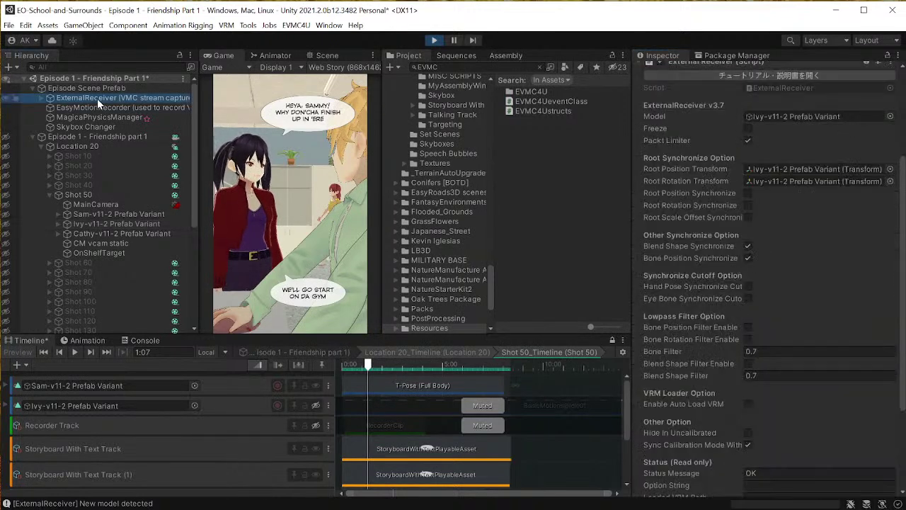
left_click(368, 365)
left_click_drag(367, 365, 332, 363)
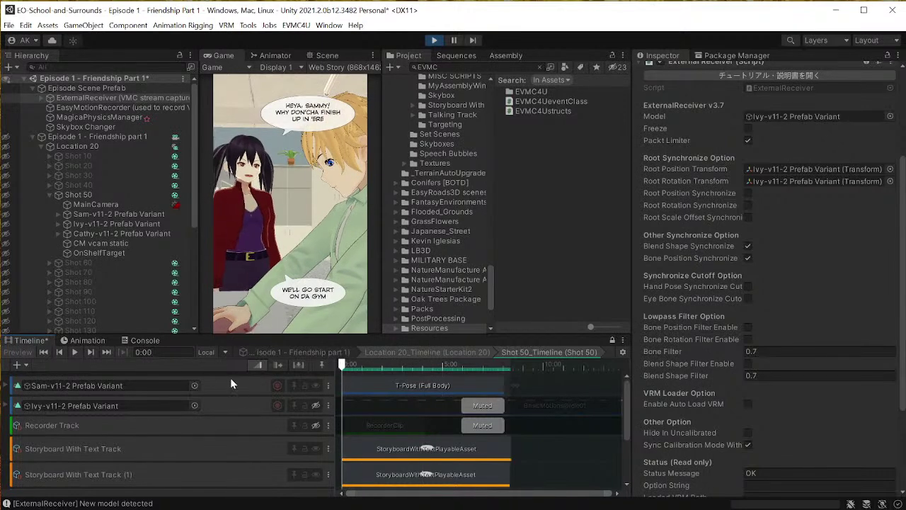
Step: Delete the T-Pose, RecordMotion and FaceRecordMotion clips from the Ivy-v11-2 Prefab Variant (Animator) track and its two override tracks
scroll(122, 445, "down", 3)
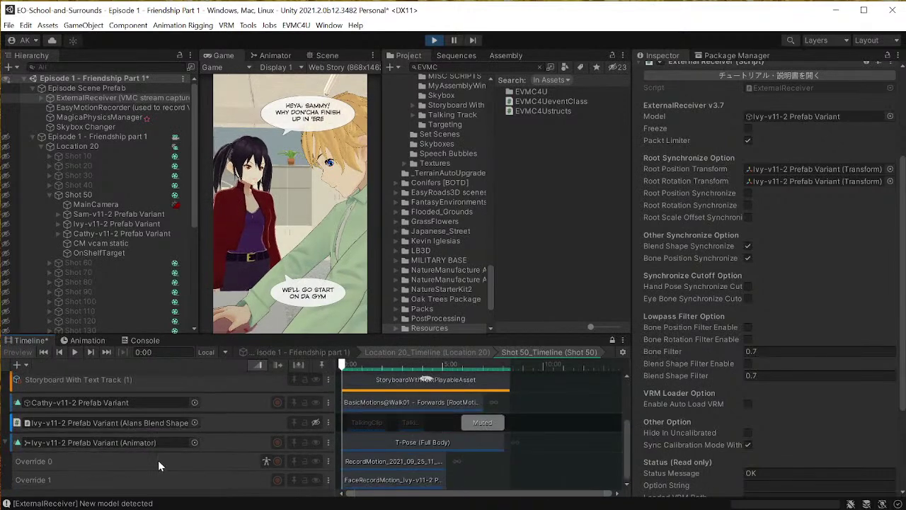
left_click(402, 482)
left_click(394, 464)
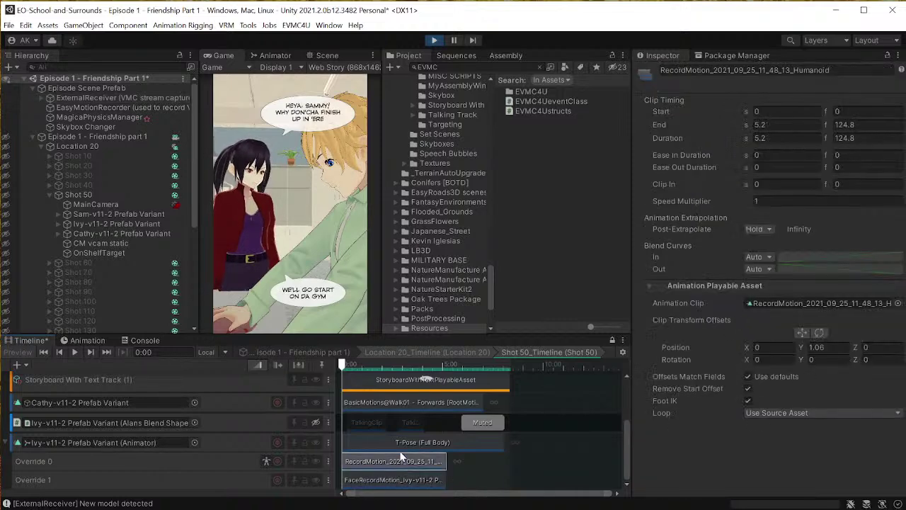
left_click(403, 445)
left_click(402, 461, "ctrl")
left_click(391, 482, "ctrl")
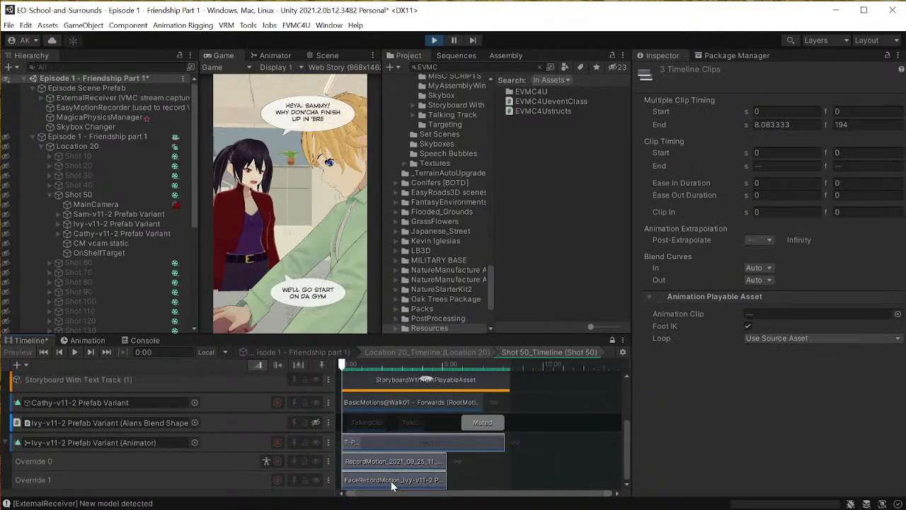
key("Delete")
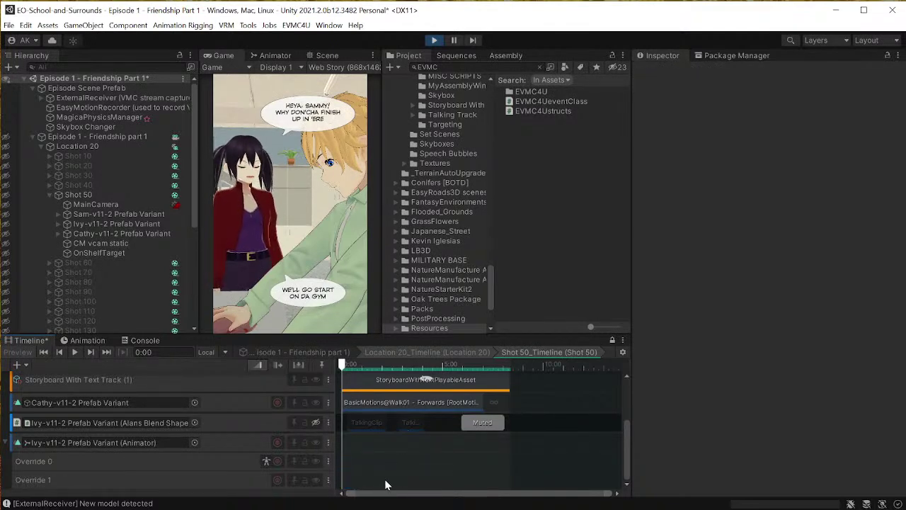
Step: Examine the EasyMotionRecorder object's Motion Data Recorder and Face Animation Recorder settings
left_click(122, 108)
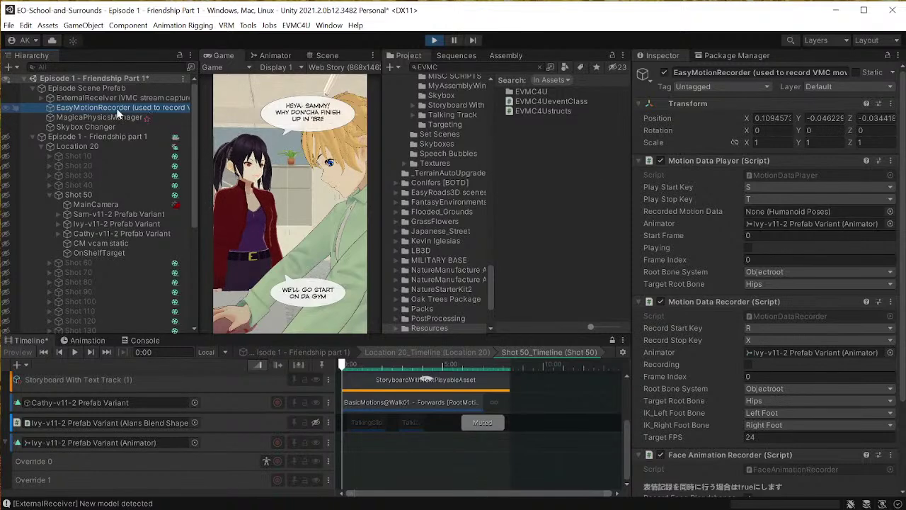
scroll(711, 342, "down", 2)
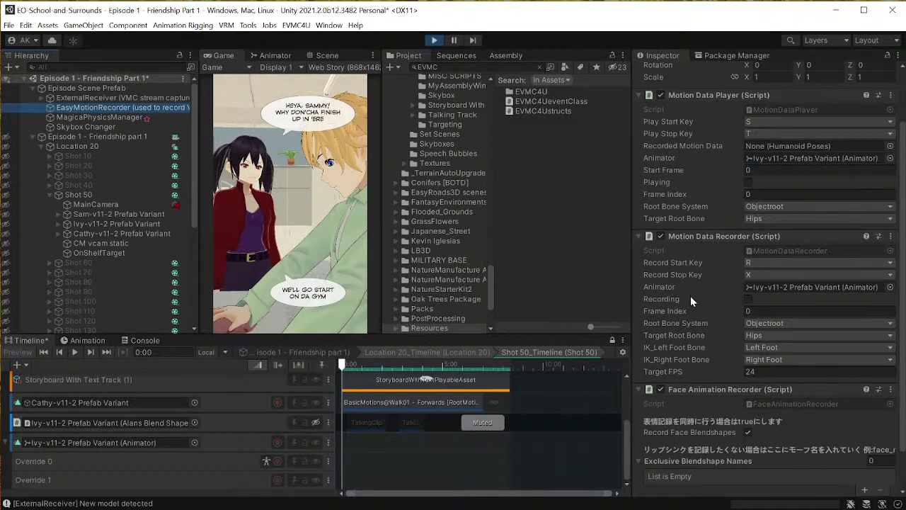
Step: Record Ivy's body and face motion with the EasyMotionRecorder, stop the recording and leave play mode
left_click(102, 225)
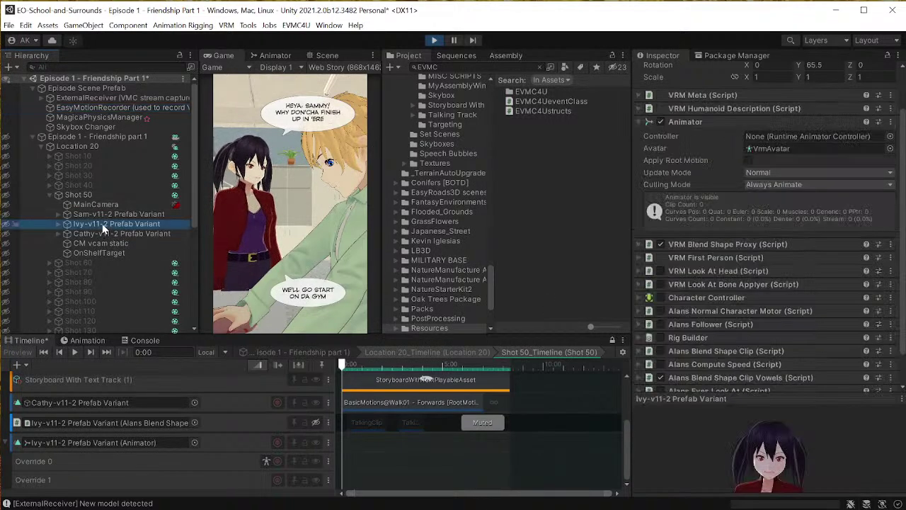
left_click(92, 107)
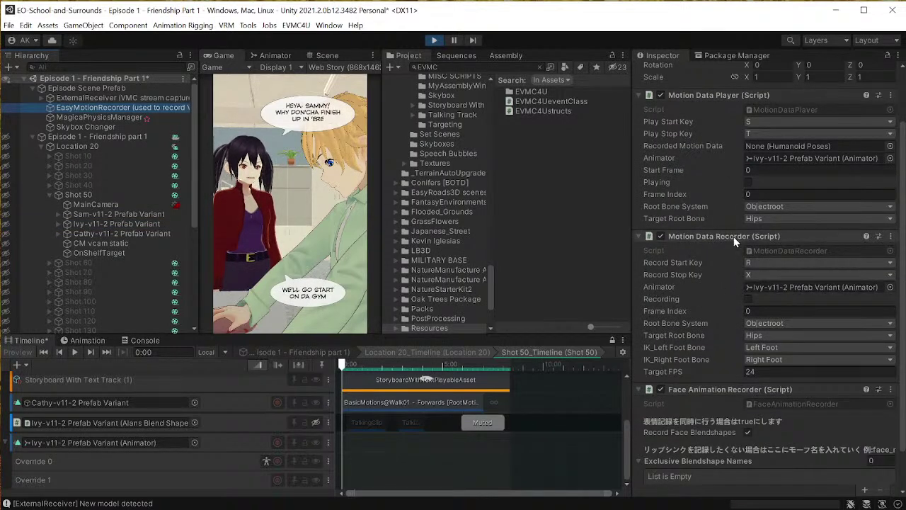
left_click(783, 288)
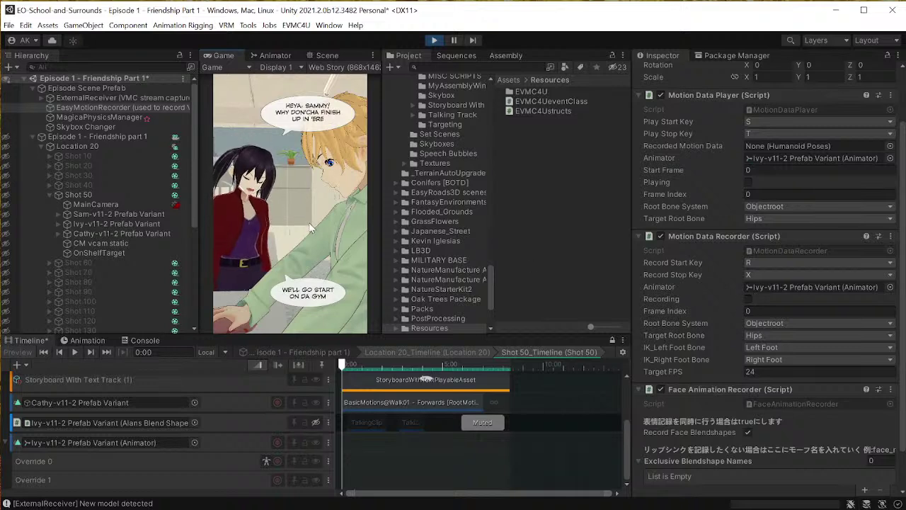
key("r")
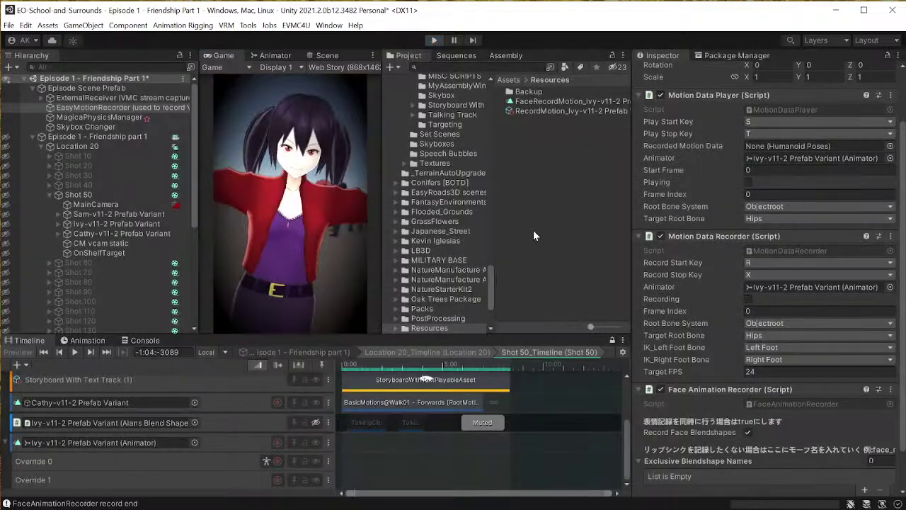
key("ctrl+p")
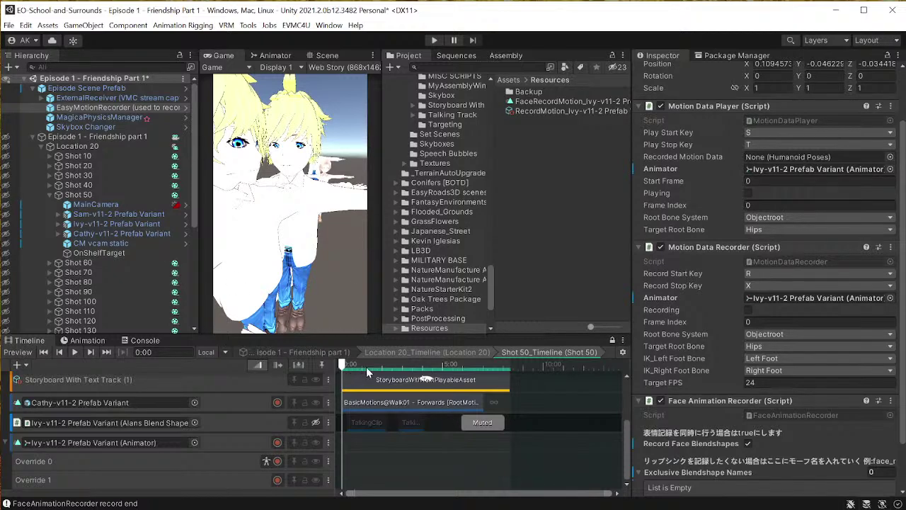
Step: Preview Shot 50's timeline at 0:09, toggle its preview off and back on, and select the Shot 50 object
left_click_drag(366, 363, 349, 365)
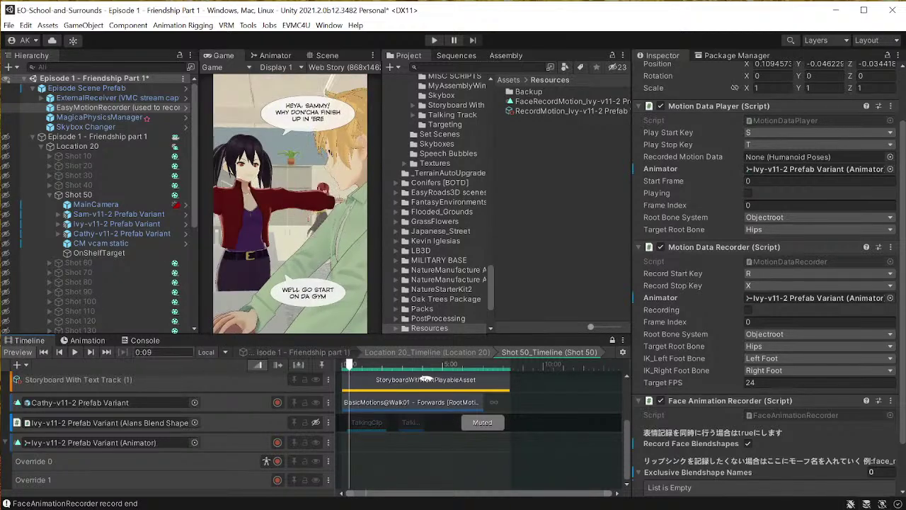
left_click(16, 354)
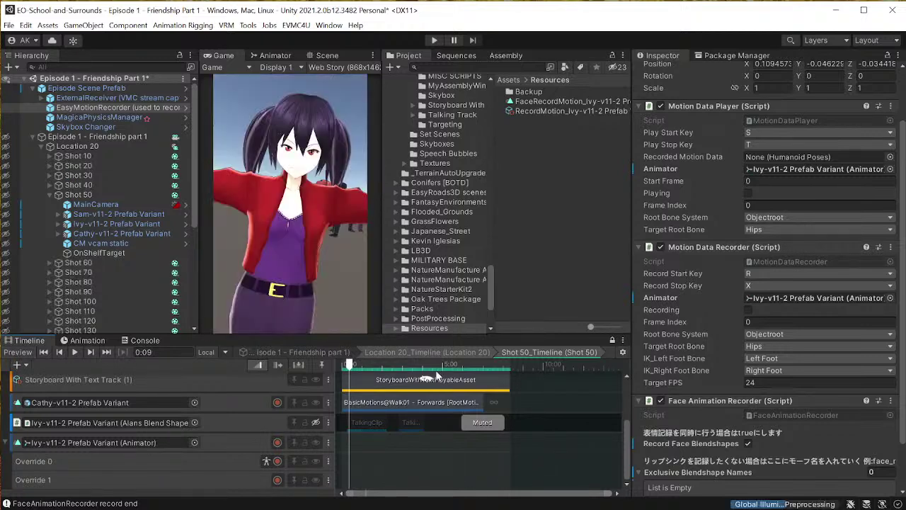
left_click(19, 352)
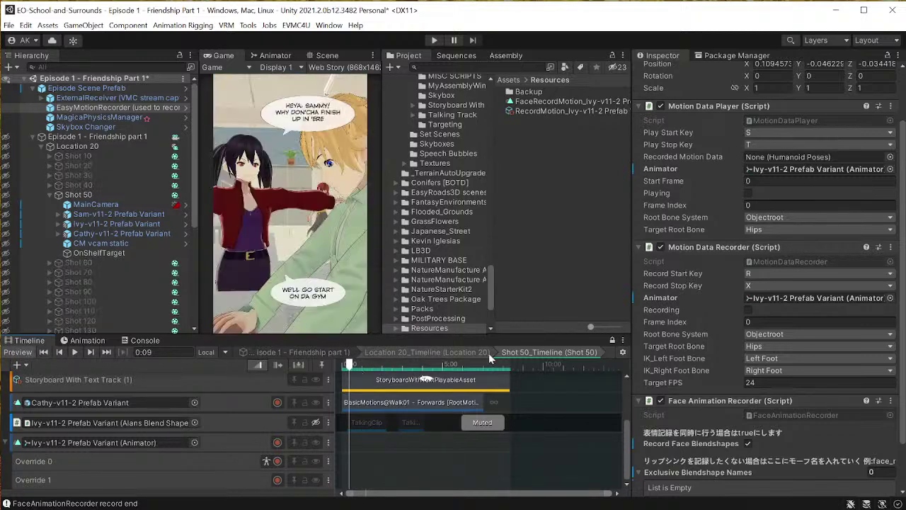
left_click(79, 196)
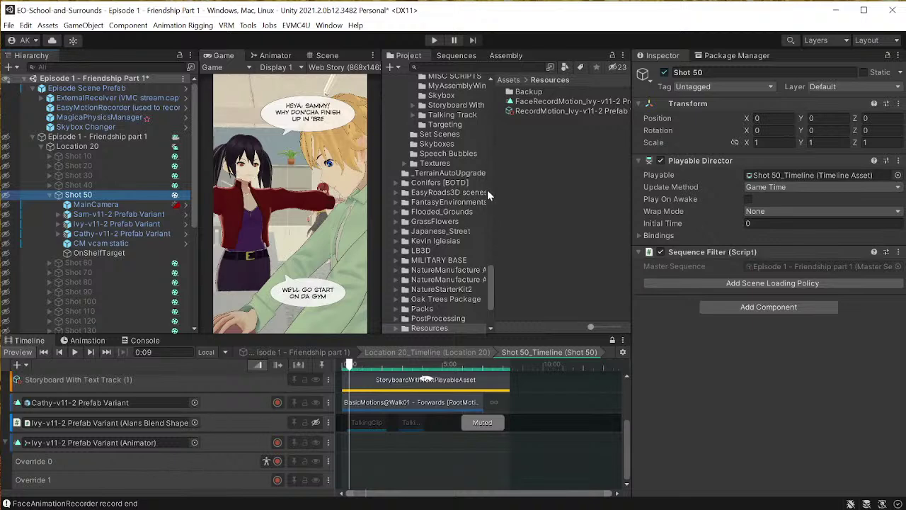
Step: Open the recorded FaceRecordMotion clip from the Assets/Resources folder for inspection in the Animation window
scroll(429, 266, "down", 3)
left_click(428, 229)
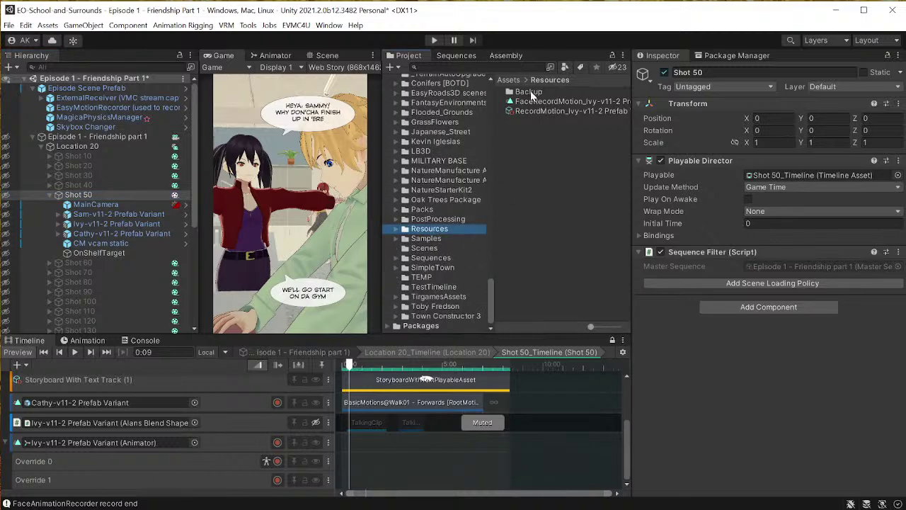
left_click(528, 92)
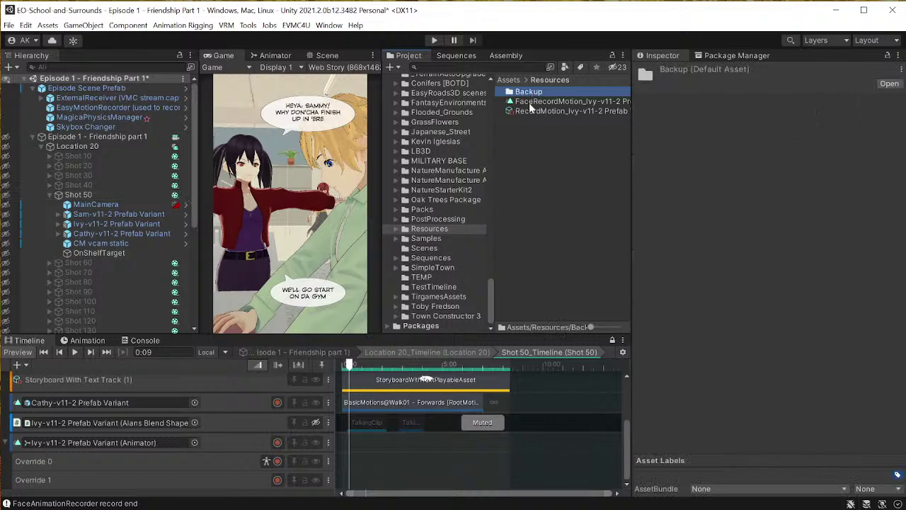
left_click(539, 103)
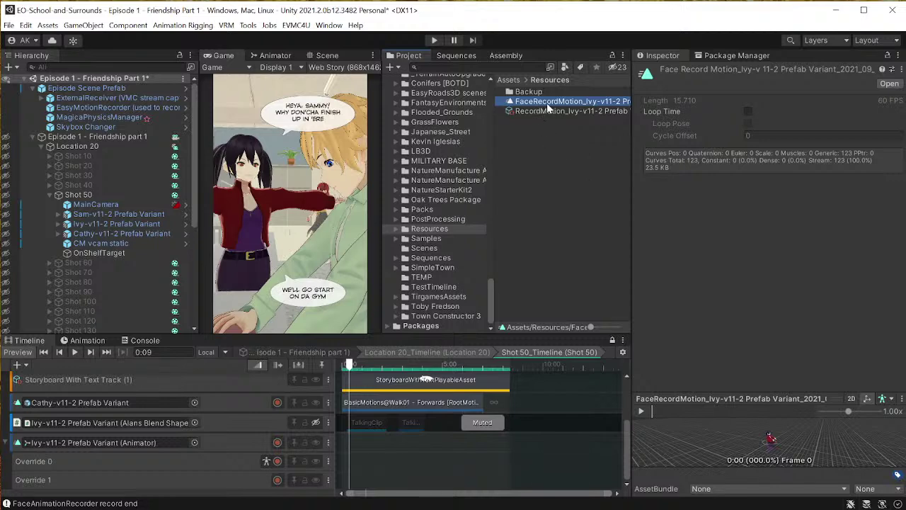
double_click(549, 103)
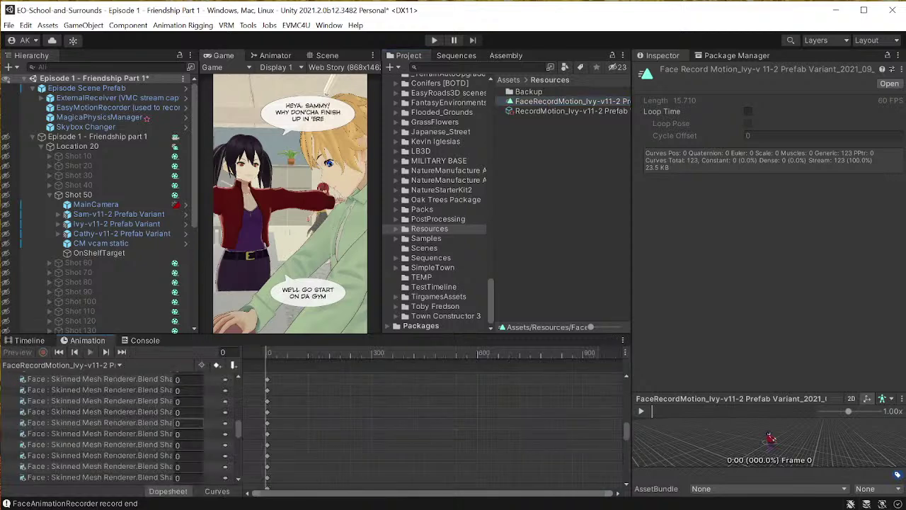
Step: Examine the face clip's blend shape properties and keyframes, widening the property list to read the full names
scroll(119, 417, "down", 1)
left_click_drag(241, 418, 372, 419)
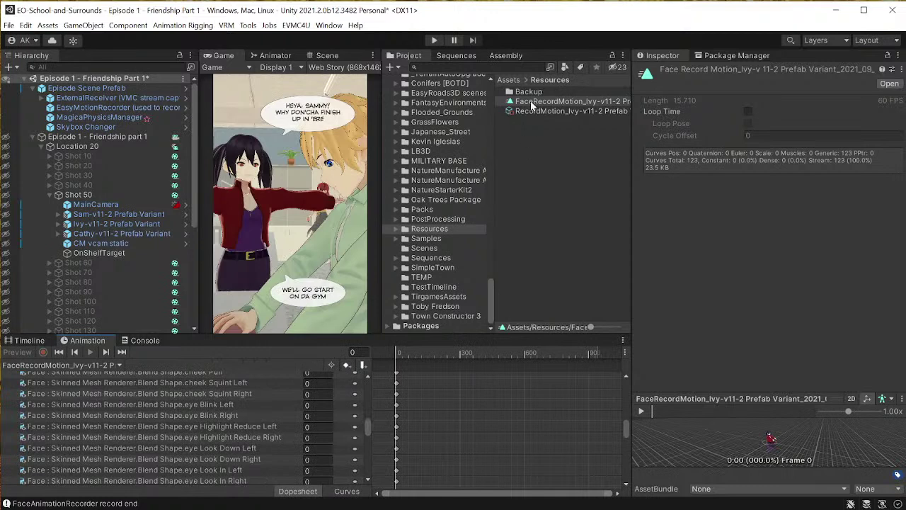
scroll(229, 433, "down", 8)
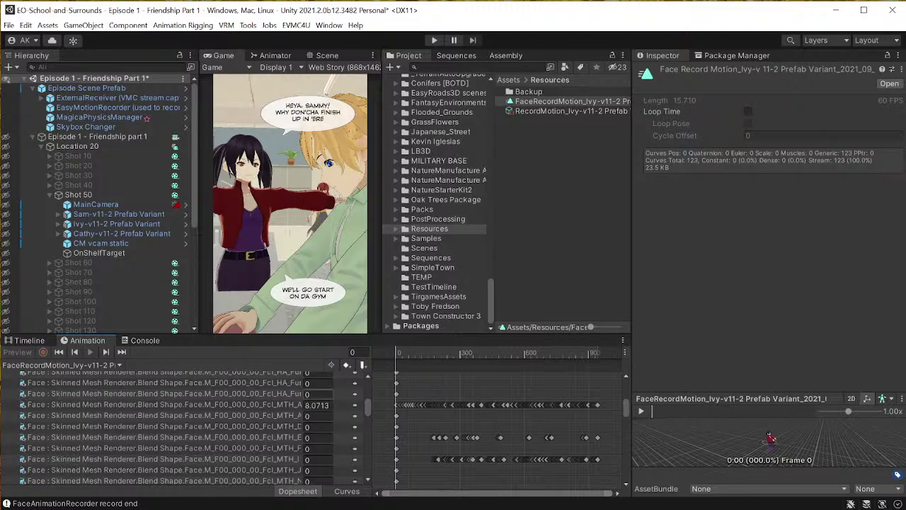
left_click_drag(372, 393, 426, 394)
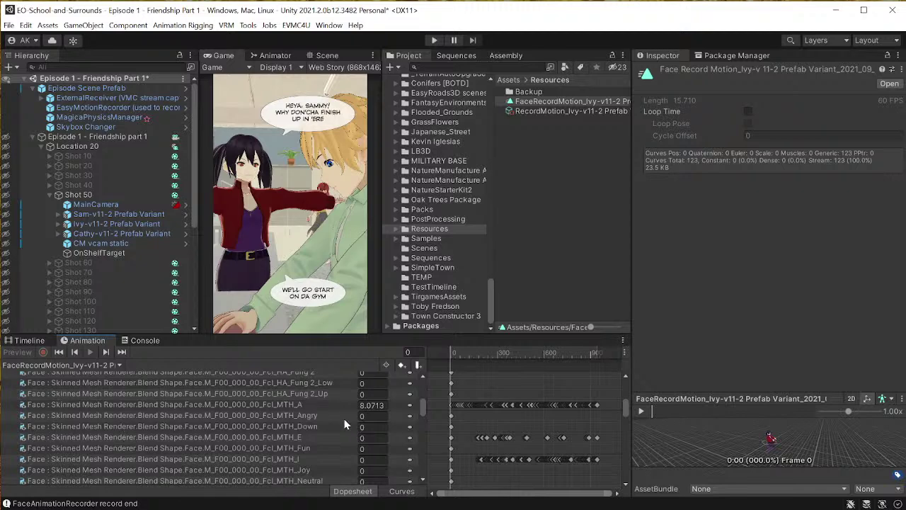
left_click_drag(420, 405, 423, 380)
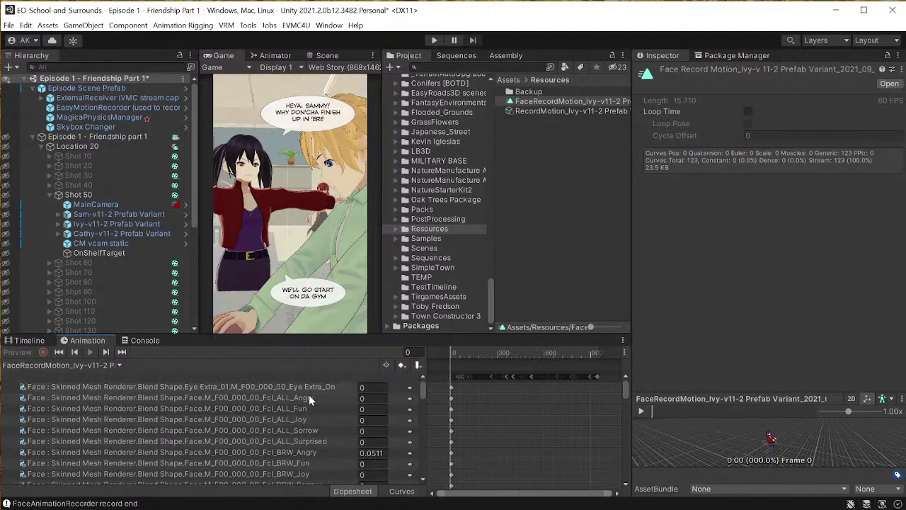
left_click(221, 397)
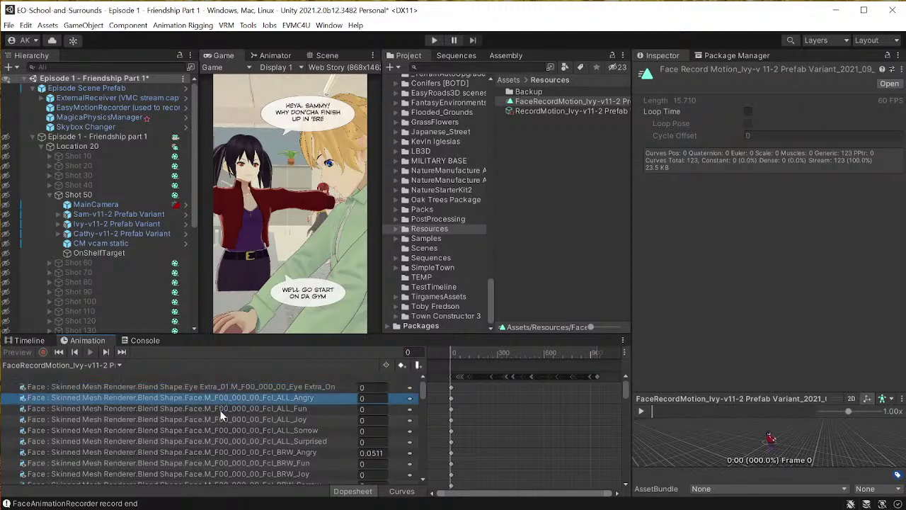
left_click(222, 409)
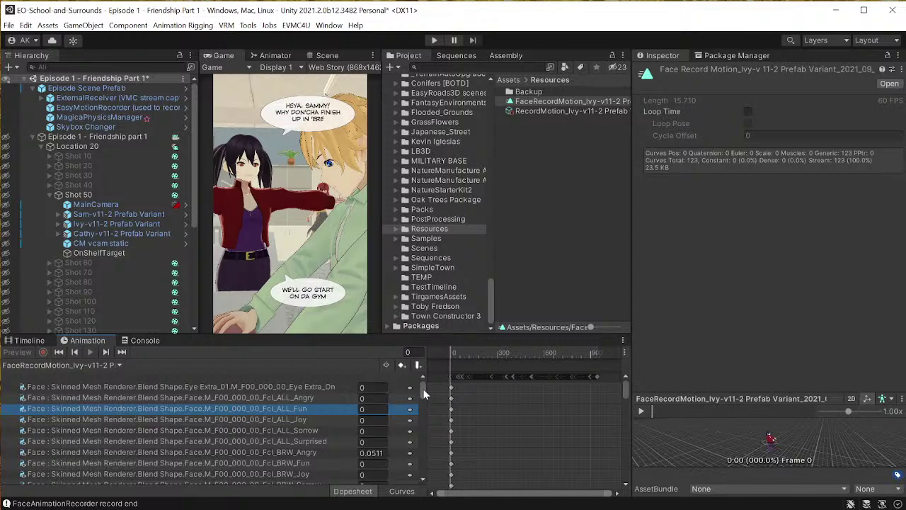
scroll(414, 400, "down", 5)
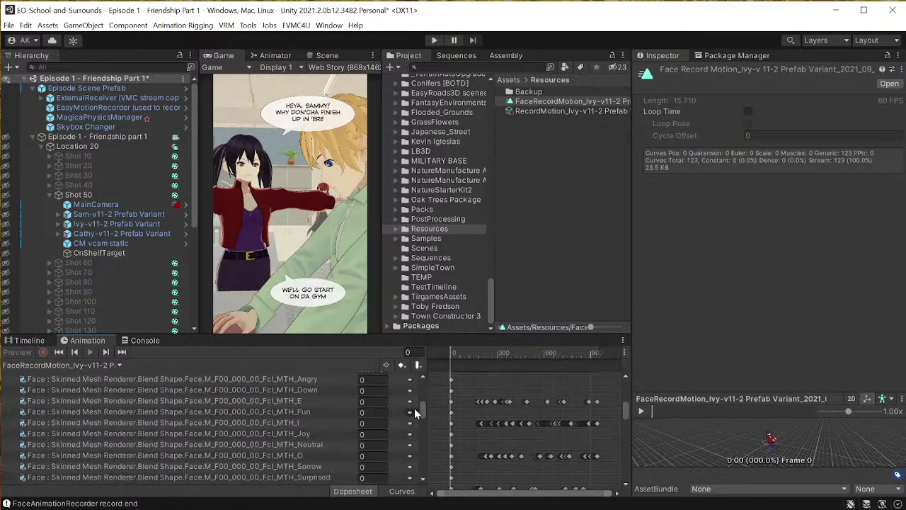
Step: Return to Shot 50's timeline and delete the Override 0 and Override 1 tracks of the Ivy-v11-2 Prefab Variant (Animator) track
left_click(89, 195)
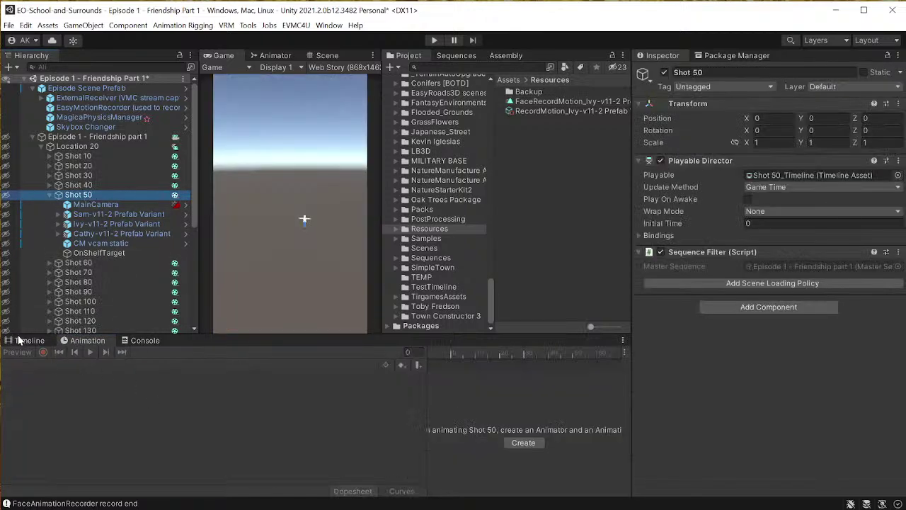
left_click(29, 339)
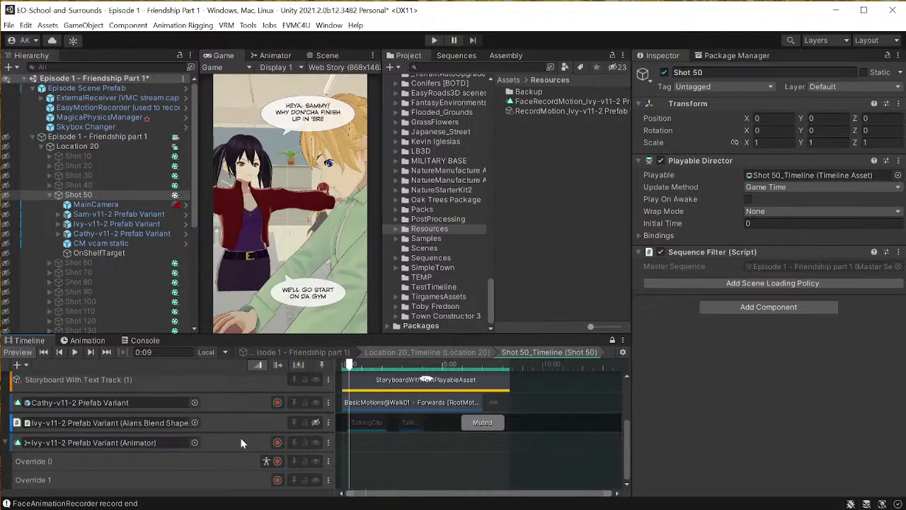
left_click(213, 460)
right_click(214, 459)
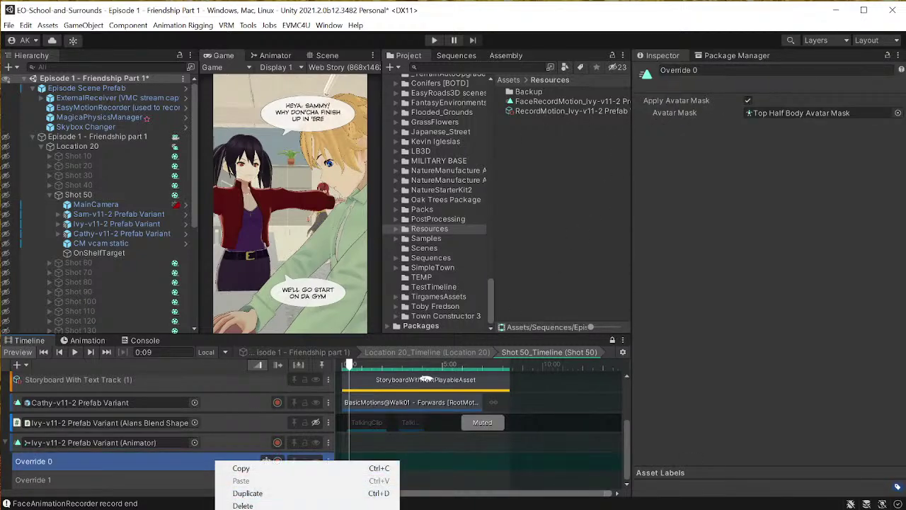
left_click(260, 504)
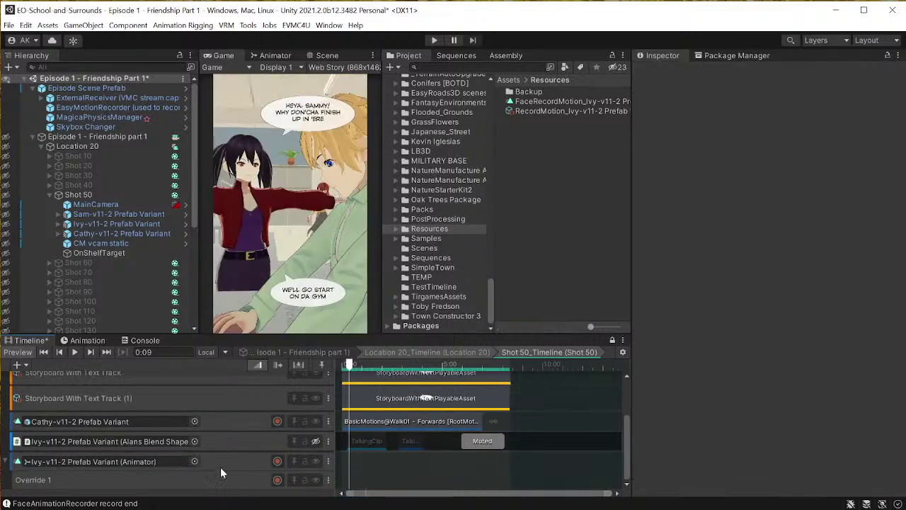
right_click(221, 480)
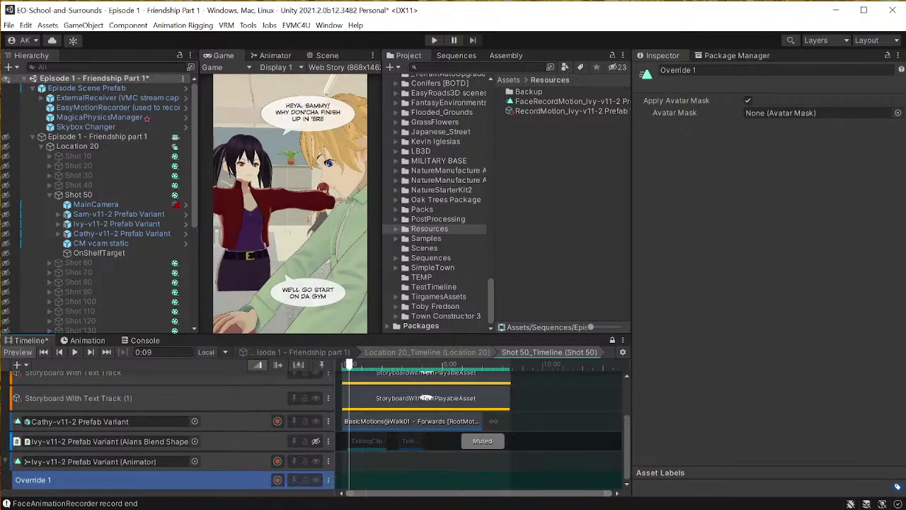
left_click(239, 486)
left_click(232, 481)
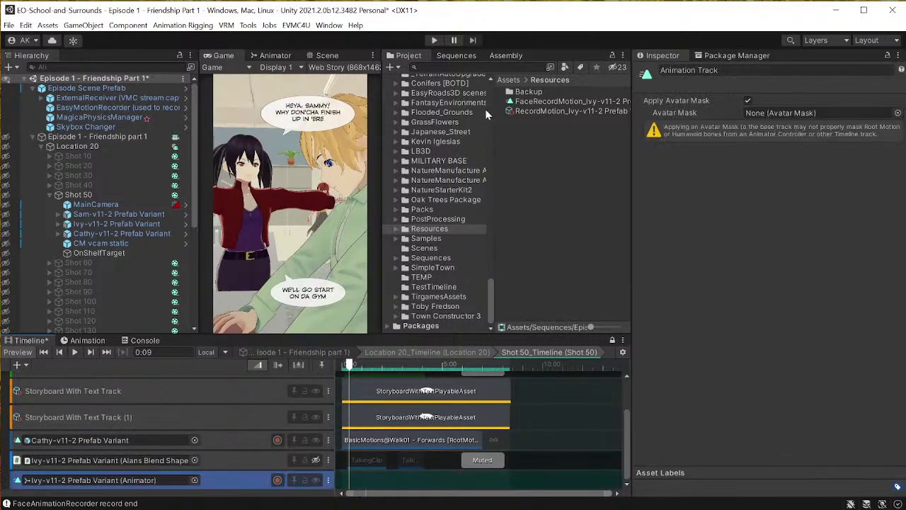
Step: Add the FaceRecordMotion clip to the Ivy-v11-2 Prefab Variant (Animator) track, starting at 0, and rewind the timeline to 0:00
left_click_drag(538, 100, 377, 480)
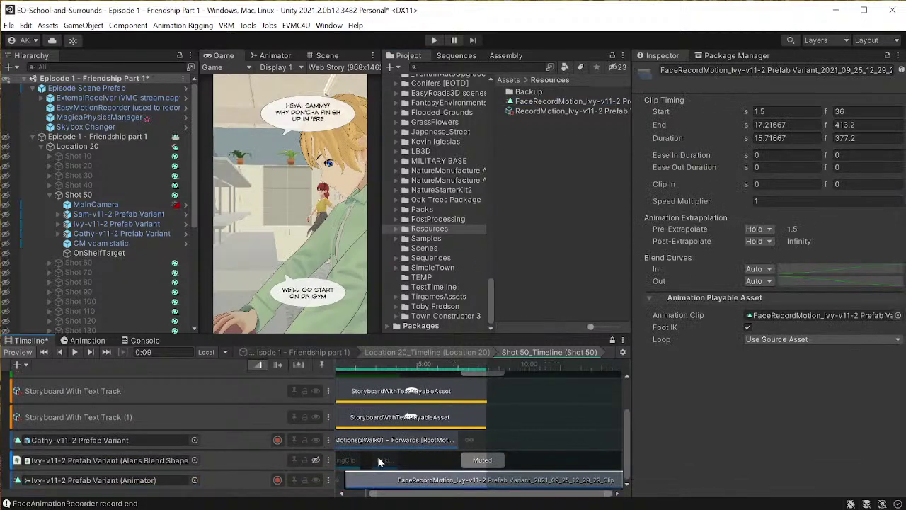
scroll(456, 398, "down", 3)
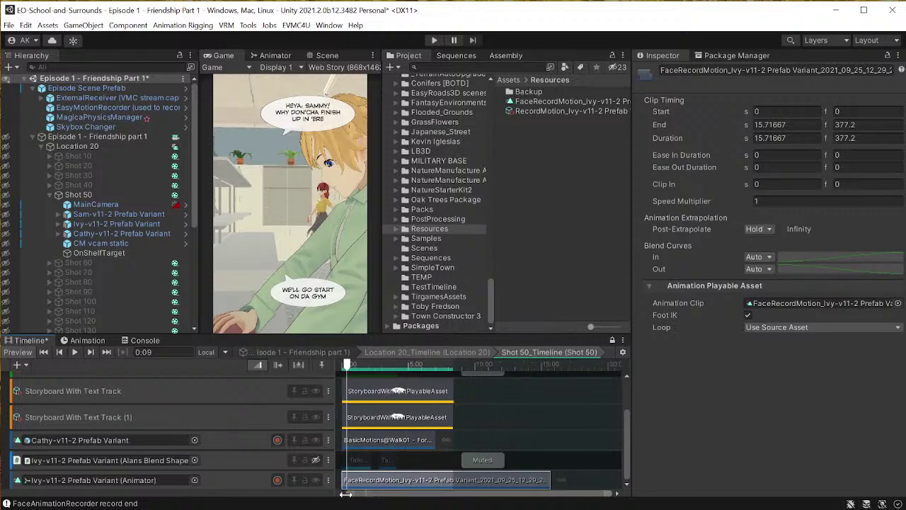
left_click_drag(347, 364, 330, 366)
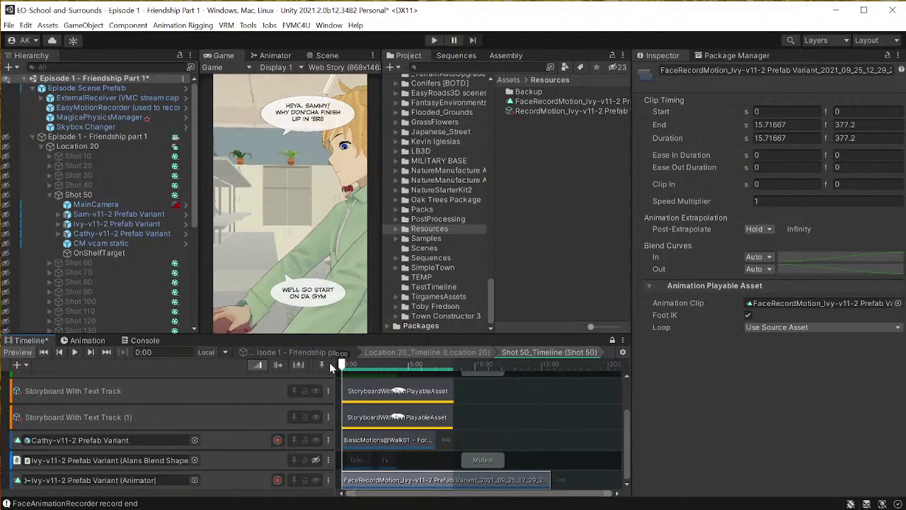
Step: Set the Ivy-v11-2 Prefab Variant (Animator) track's offsets to Apply Scene Offsets and enlarge the timeline area to show all tracks
right_click(249, 482)
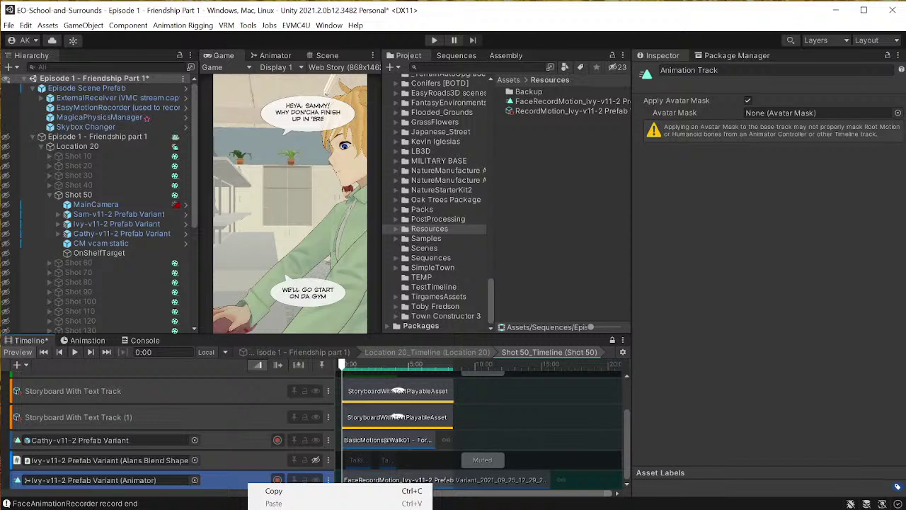
left_click(316, 337)
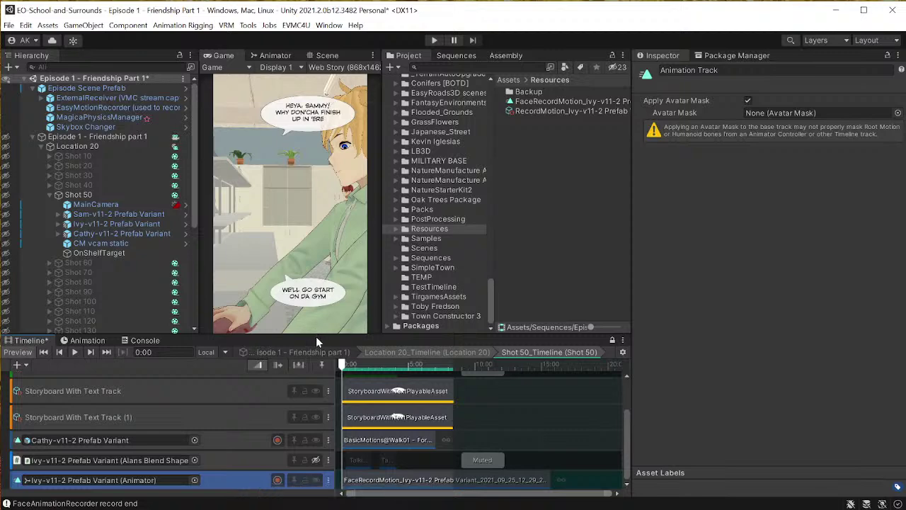
left_click_drag(316, 334, 308, 153)
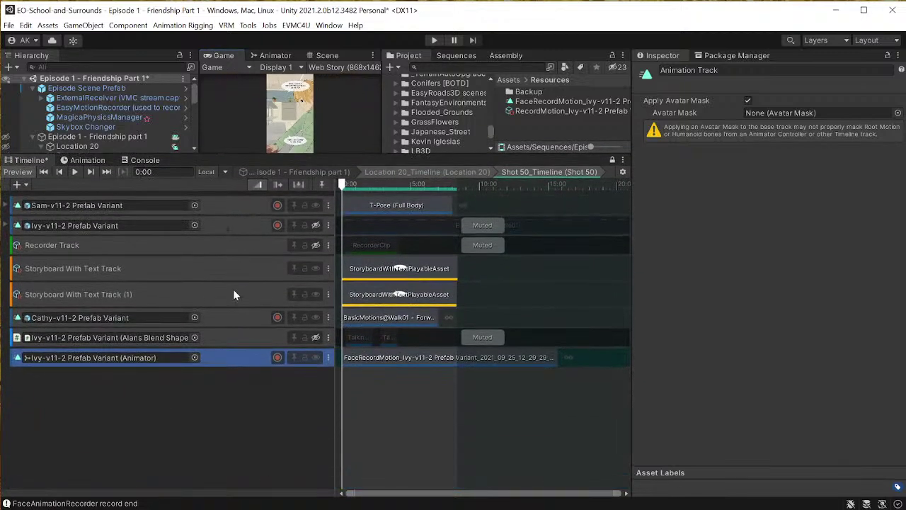
right_click(246, 365)
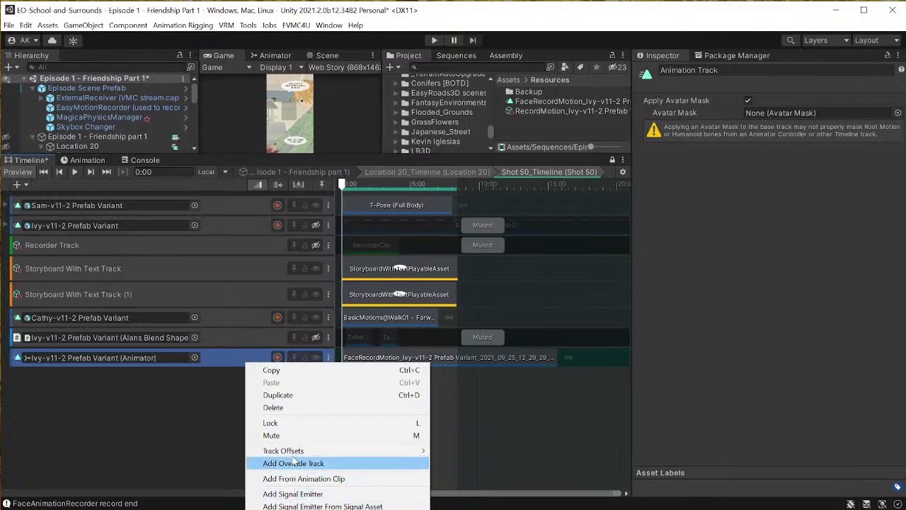
mouse_move(294, 452)
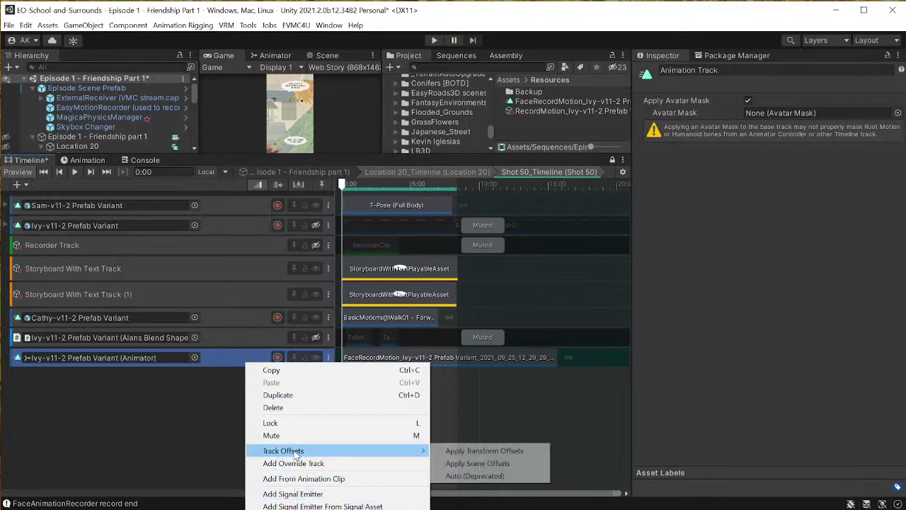
left_click(479, 464)
left_click_drag(339, 152, 335, 274)
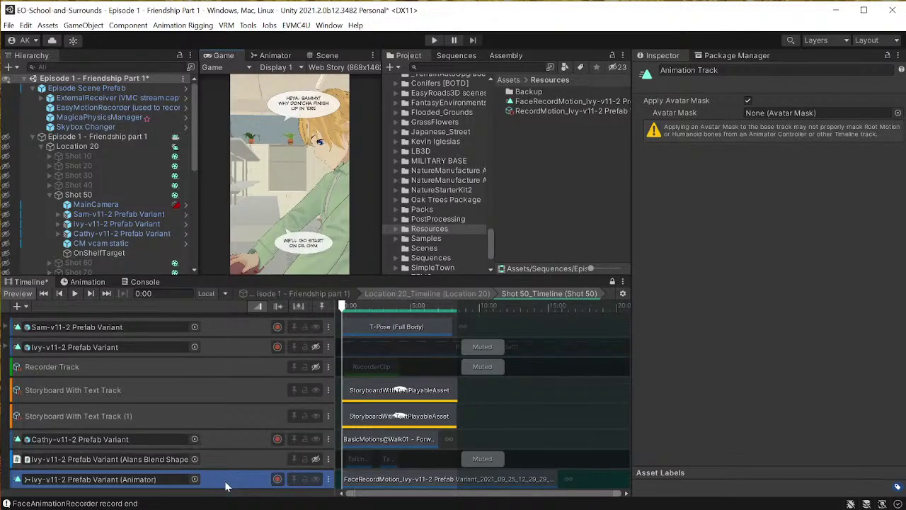
Step: Scrub Shot 50's timeline and check the face clip's effect on the Ivy character up close in the Scene view, returning to the Game view
left_click_drag(347, 307, 390, 308)
left_click(371, 307)
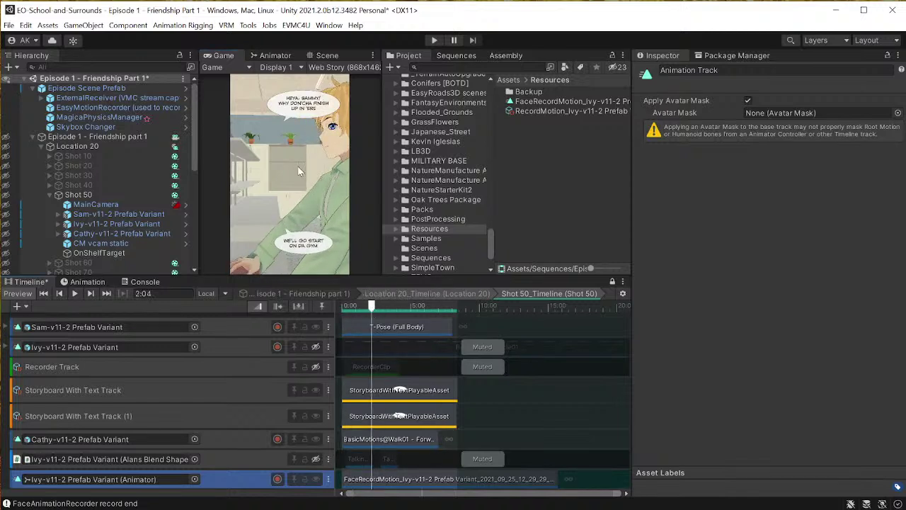
left_click(327, 55)
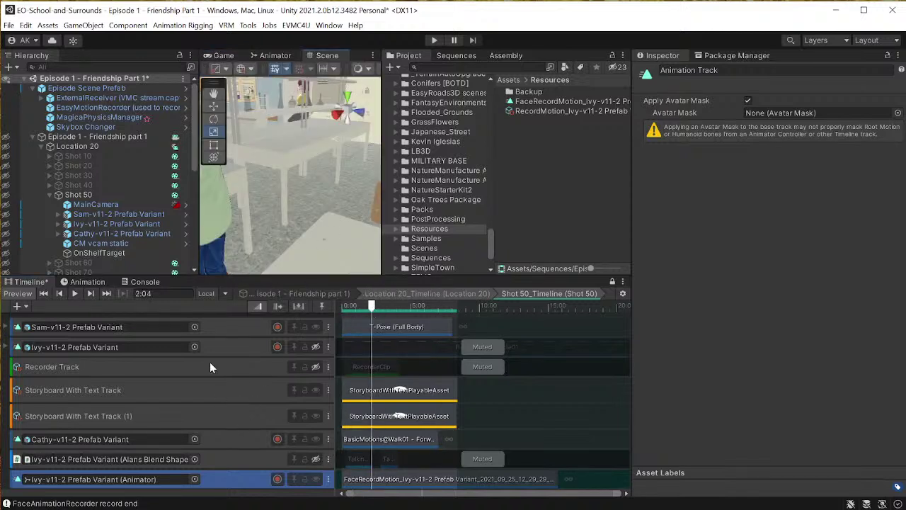
left_click(104, 225)
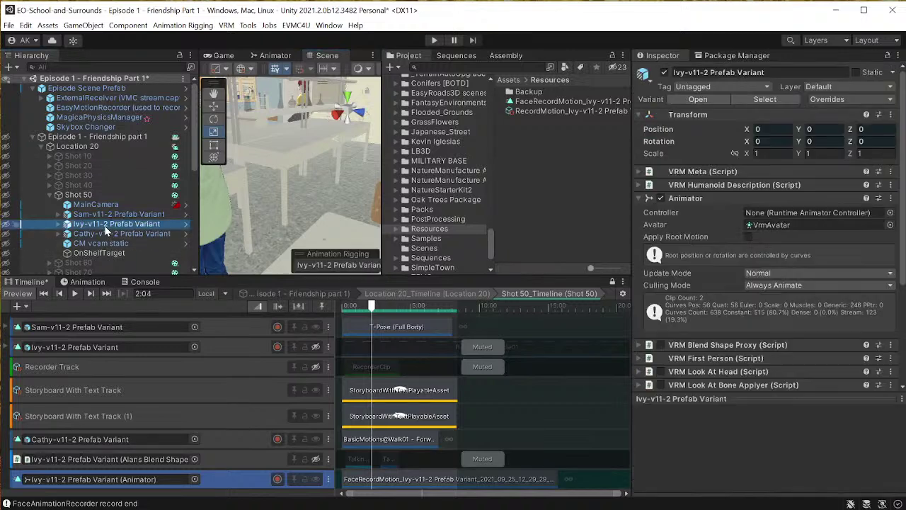
key("f")
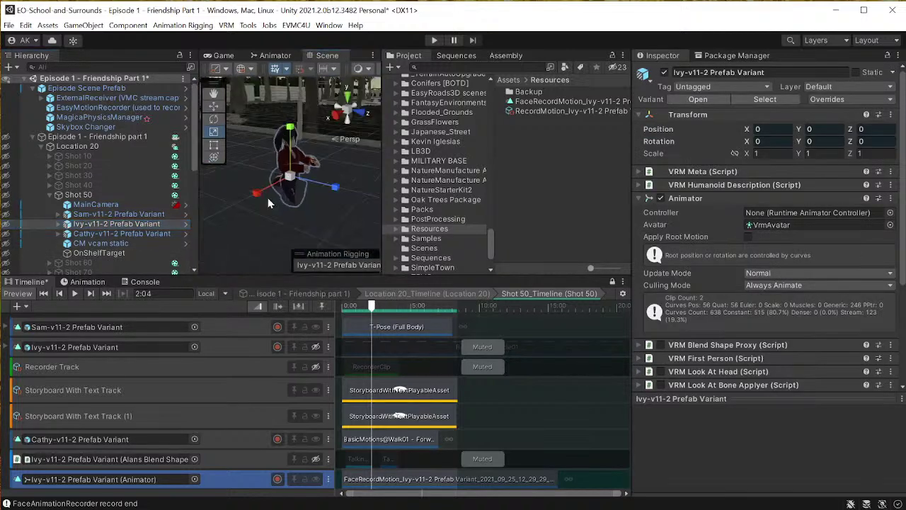
mouse_move(286, 189)
left_mouse_down("alt")
mouse_move(304, 171)
mouse_move(273, 186)
left_mouse_up("alt")
left_click_drag(374, 306, 423, 310)
mouse_move(262, 170)
left_mouse_down("alt")
mouse_move(269, 174)
mouse_move(257, 175)
mouse_move(273, 179)
left_mouse_up("alt")
scroll(274, 179, "up", 5)
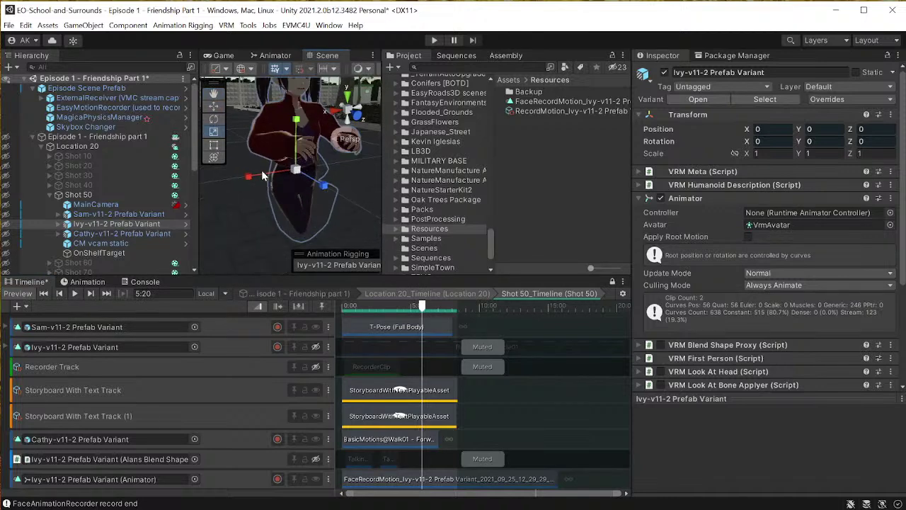
middle_click_drag(294, 150, 361, 296)
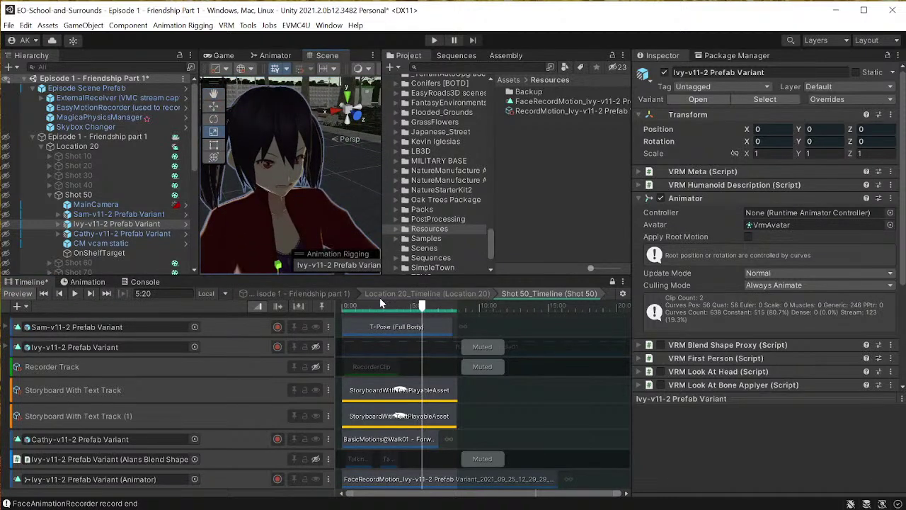
left_click_drag(421, 306, 375, 305)
left_click(224, 56)
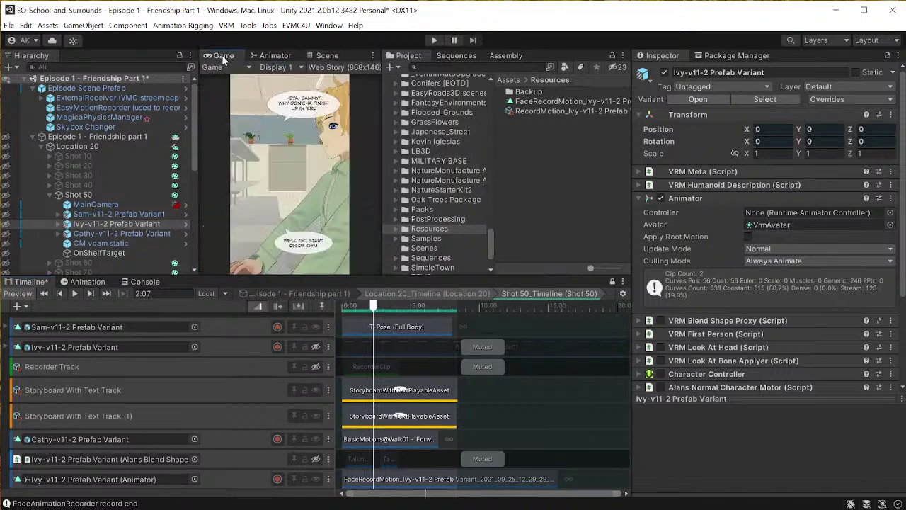
Step: Add an override track to the Ivy-v11-2 Prefab Variant (Animator) track, move the FaceRecordMotion clip onto it at 0, and rewind the timeline
left_click(231, 480)
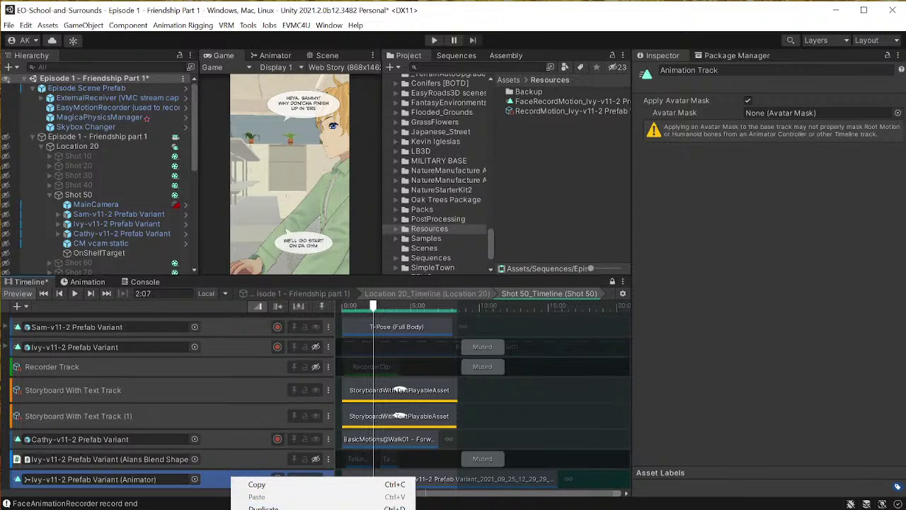
left_click(283, 506)
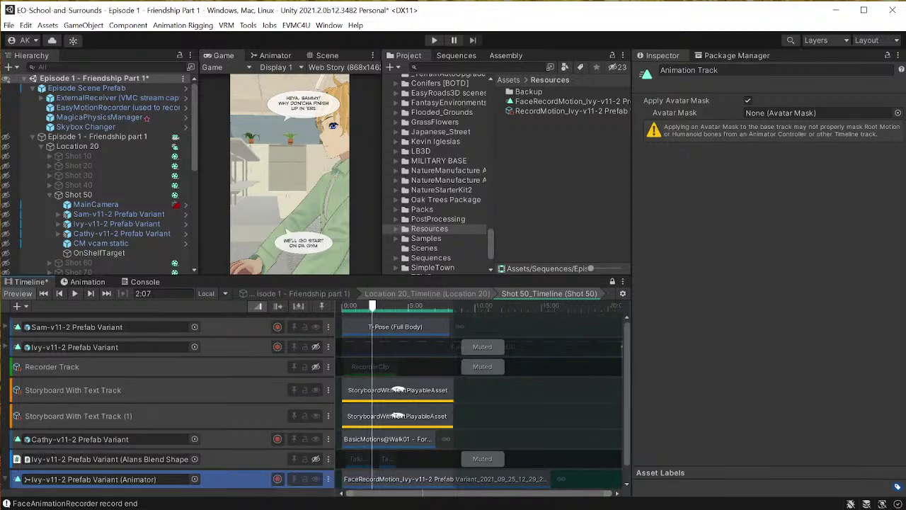
scroll(223, 415, "down", 1)
left_click_drag(376, 469, 386, 482)
left_click_drag(375, 312, 338, 311)
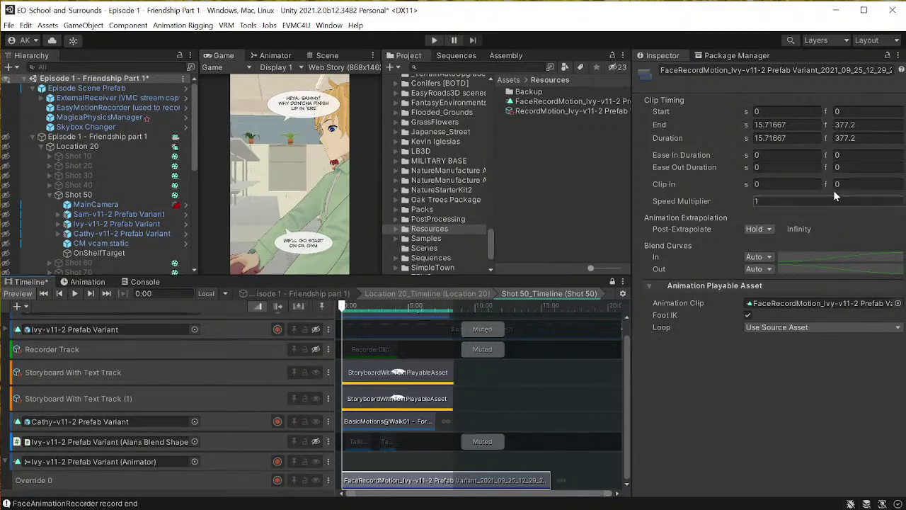
Step: Copy the T-Pose (Full Body) clip from Sam's track onto the Ivy-v11-2 Prefab Variant (Animator) track, starting at 0
left_click(482, 66)
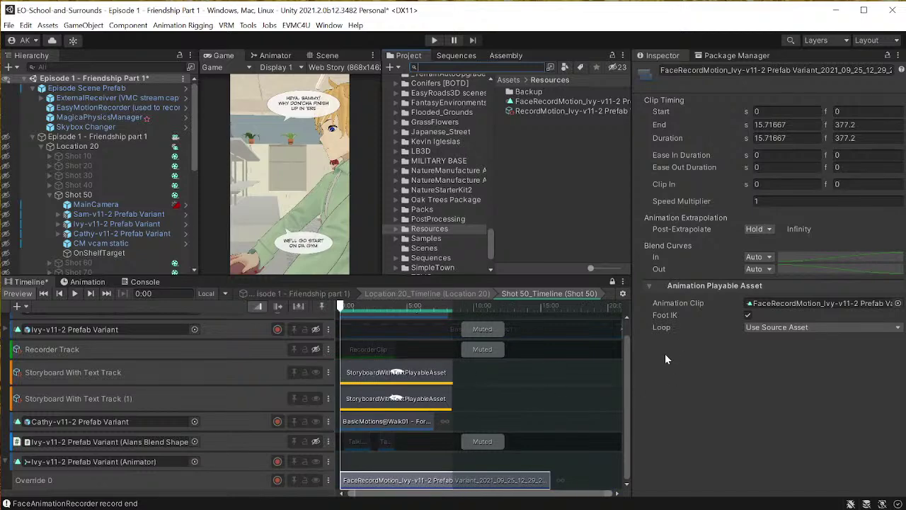
left_click_drag(628, 363, 628, 330)
left_click(414, 326)
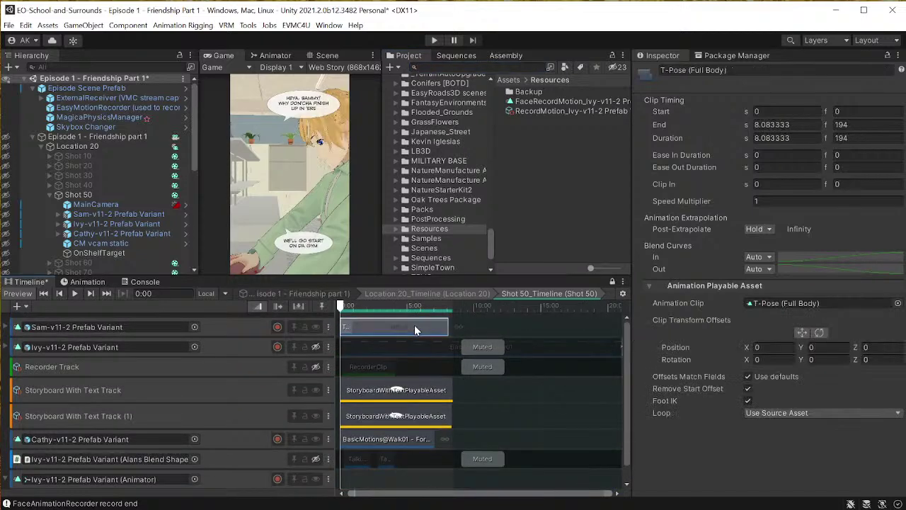
scroll(236, 441, "down", 1)
left_click(344, 462)
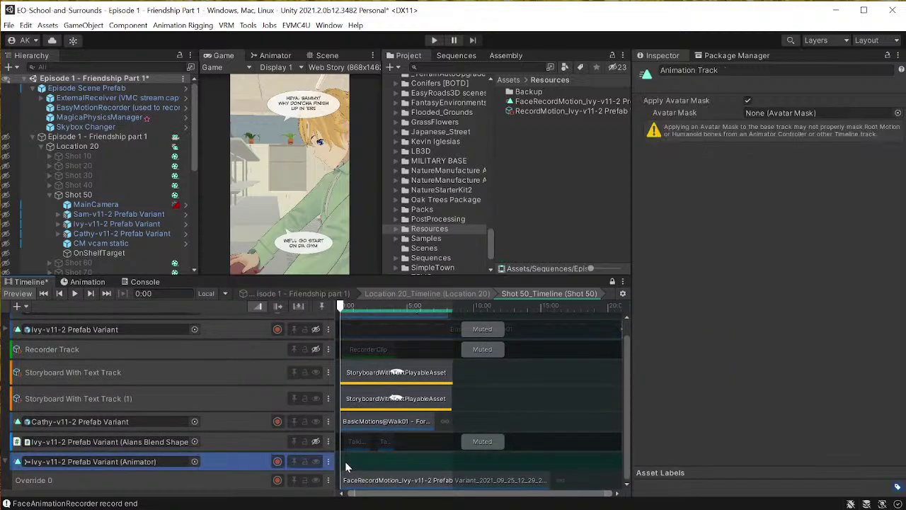
key("ctrl+v")
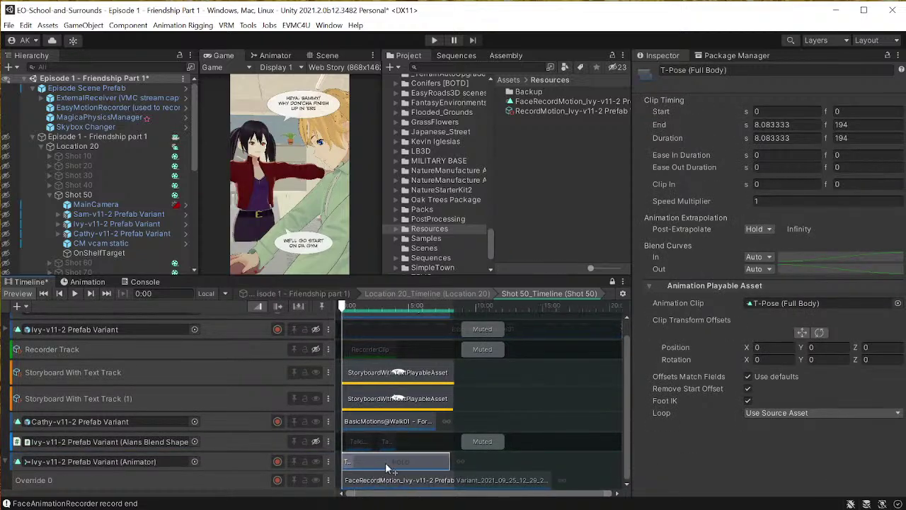
Step: Extend Ivy's T-Pose (Full Body) clip to a duration of 15 seconds and scrub the timeline to check it
left_click_drag(349, 310, 434, 306)
left_click_drag(451, 467, 543, 462)
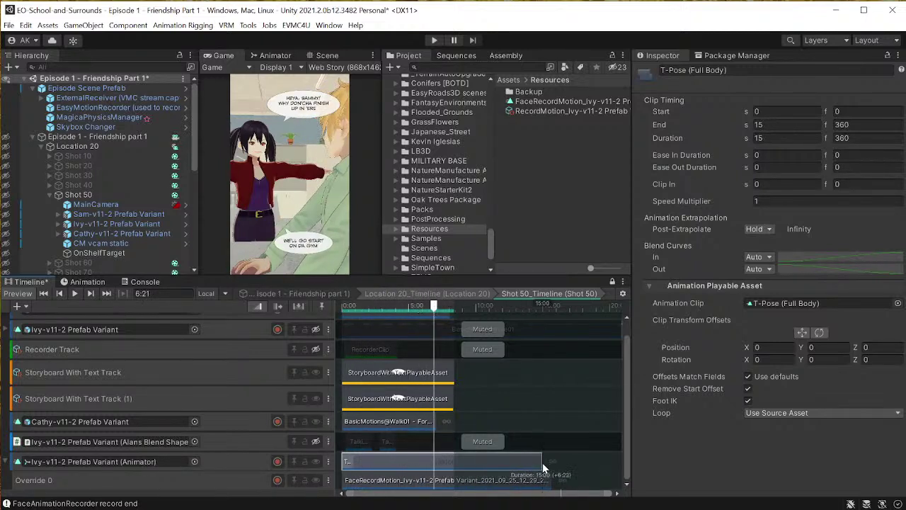
left_click_drag(378, 308, 409, 315)
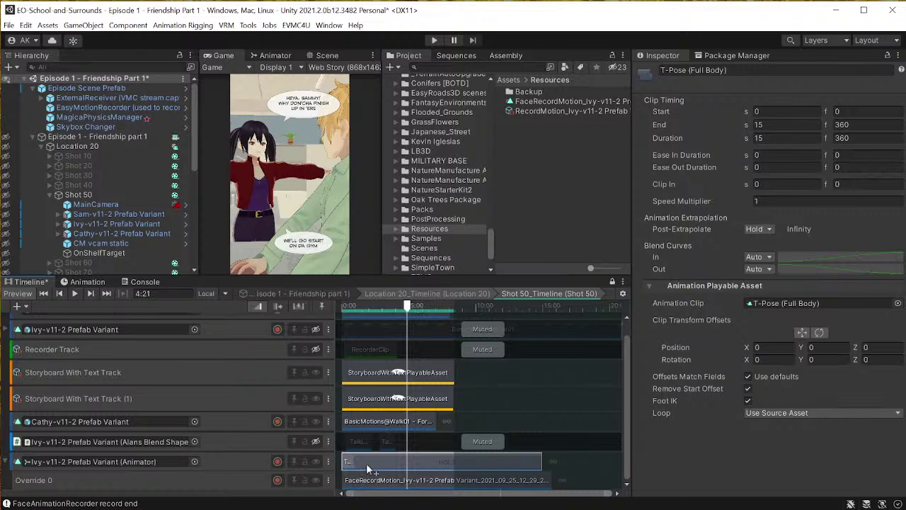
Step: Compare the animated properties of Ivy's T-Pose (Full Body) clip with those of the FaceRecordMotion clip on the override track
left_click(217, 481)
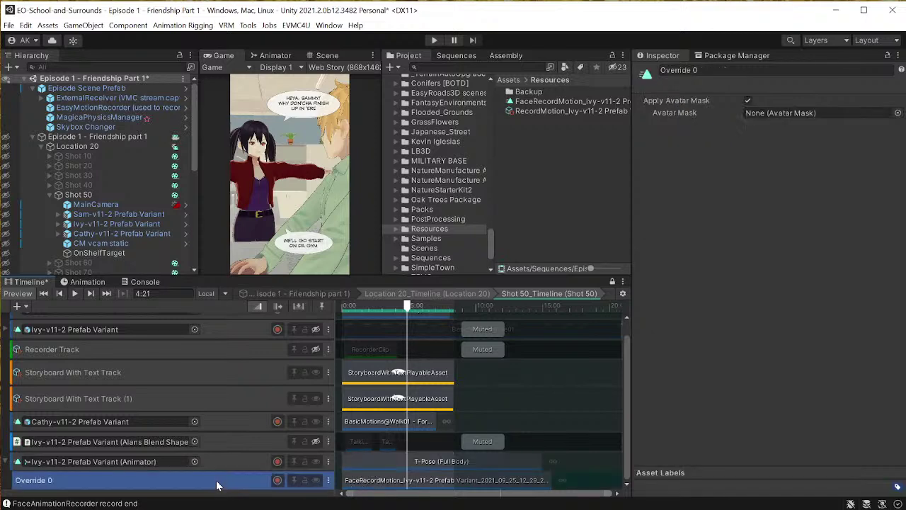
left_click(376, 482)
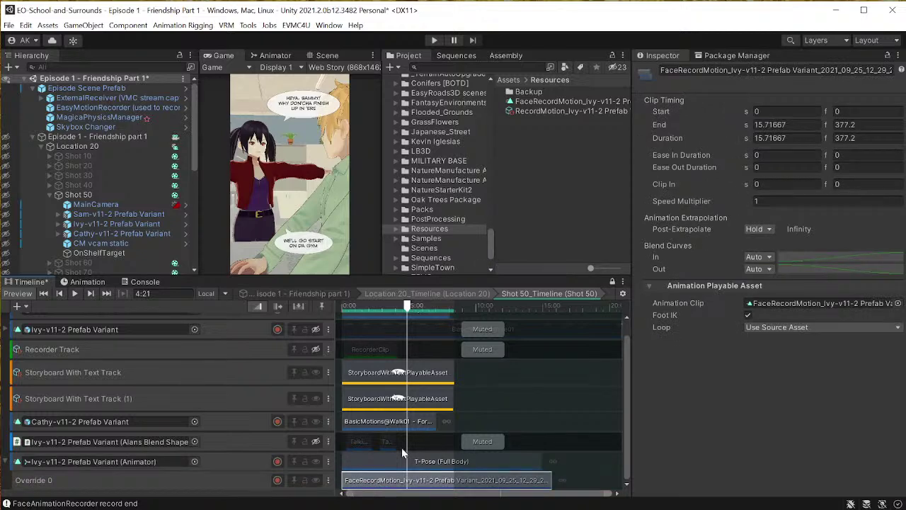
left_click(380, 462)
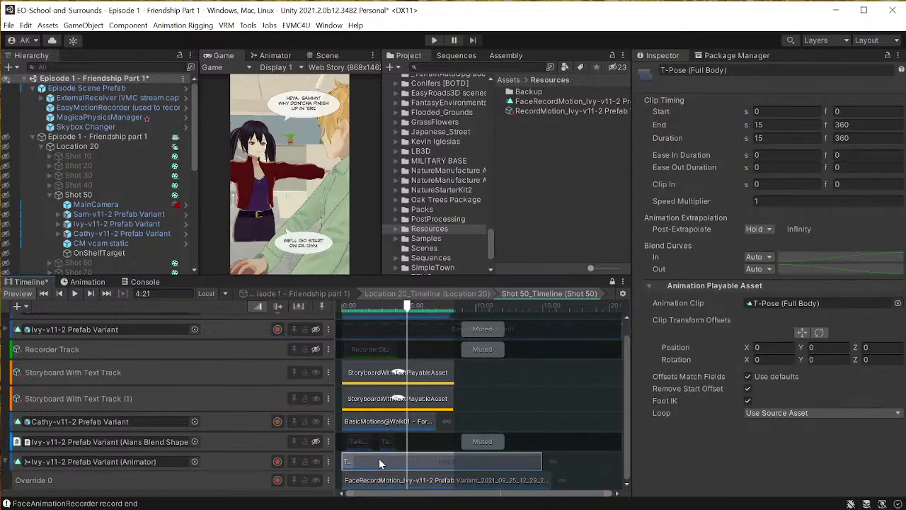
double_click(379, 462)
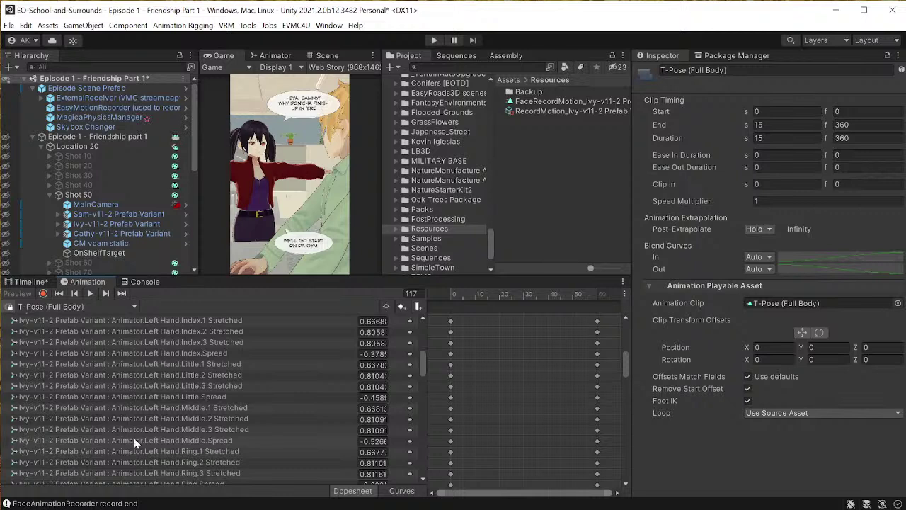
left_click(21, 282)
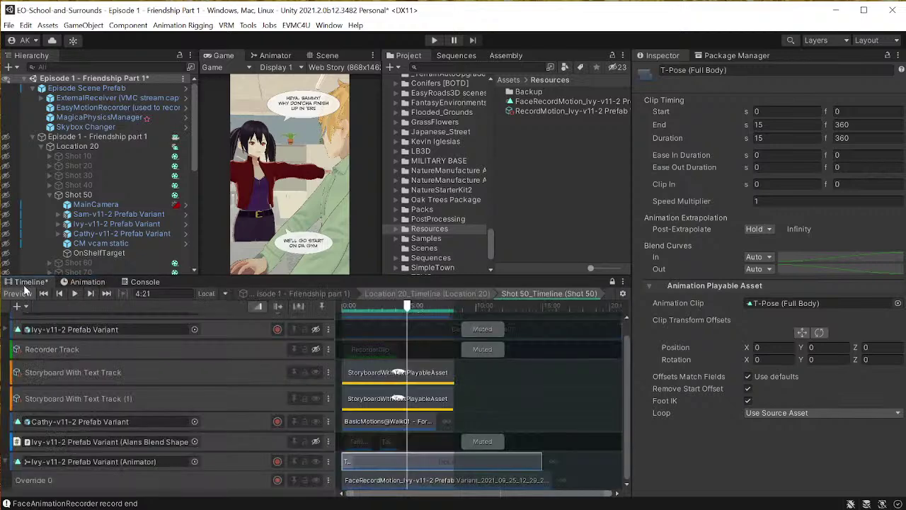
double_click(362, 483)
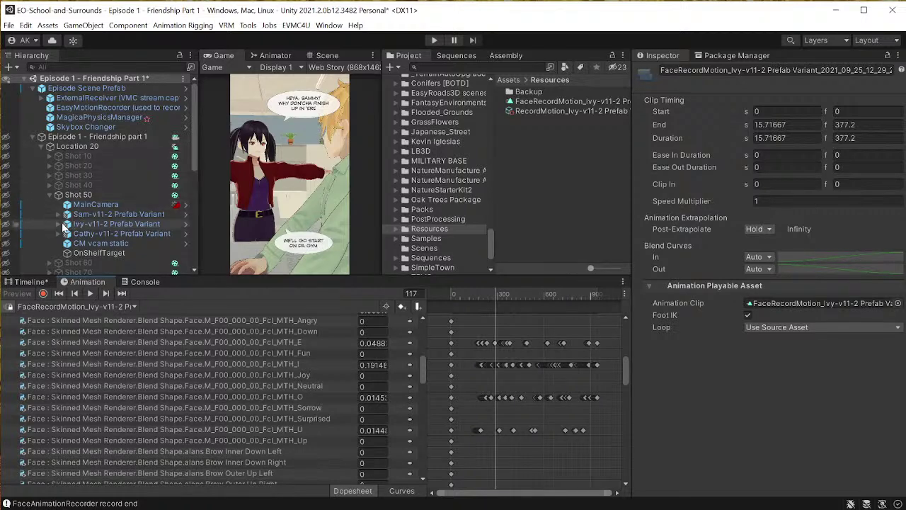
Step: Examine the blend shape values on Ivy's Face object alongside the face clip's keyframes while scrubbing the animation to frame 161
left_click(58, 224)
left_click(85, 233)
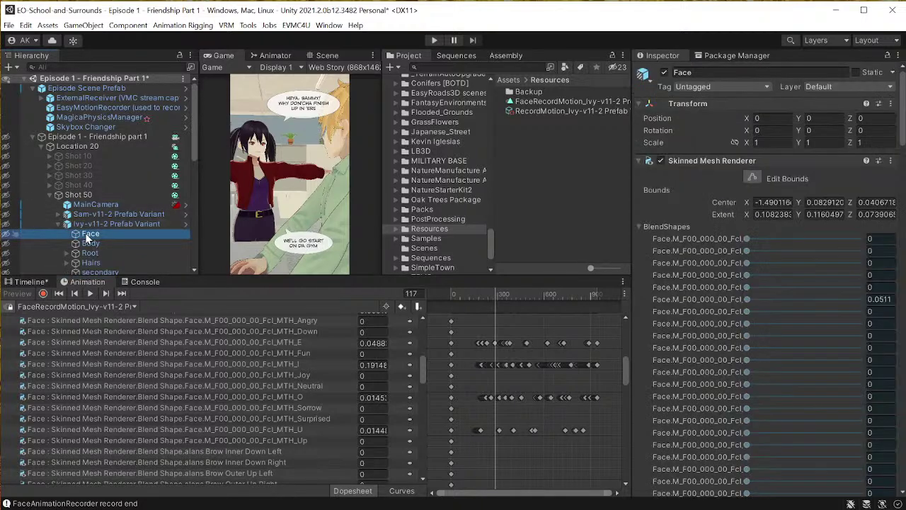
scroll(781, 280, "down", 10)
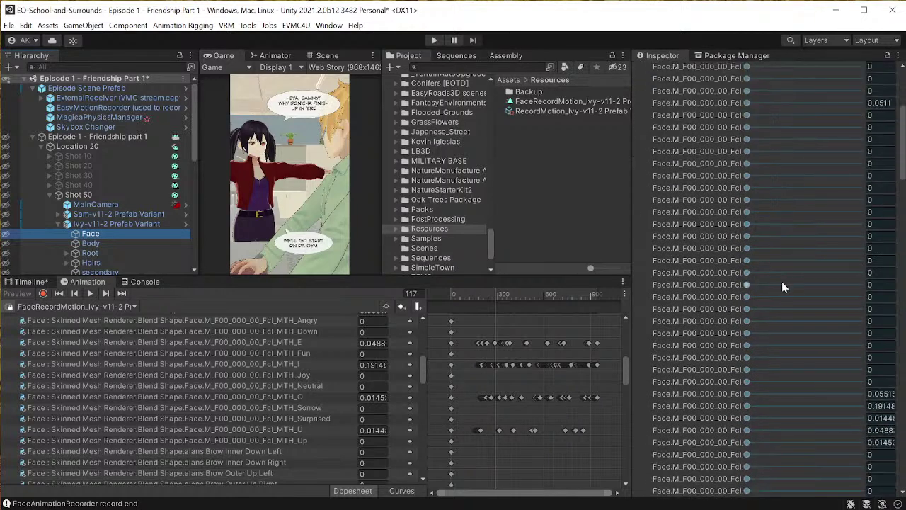
scroll(780, 291, "up", 5)
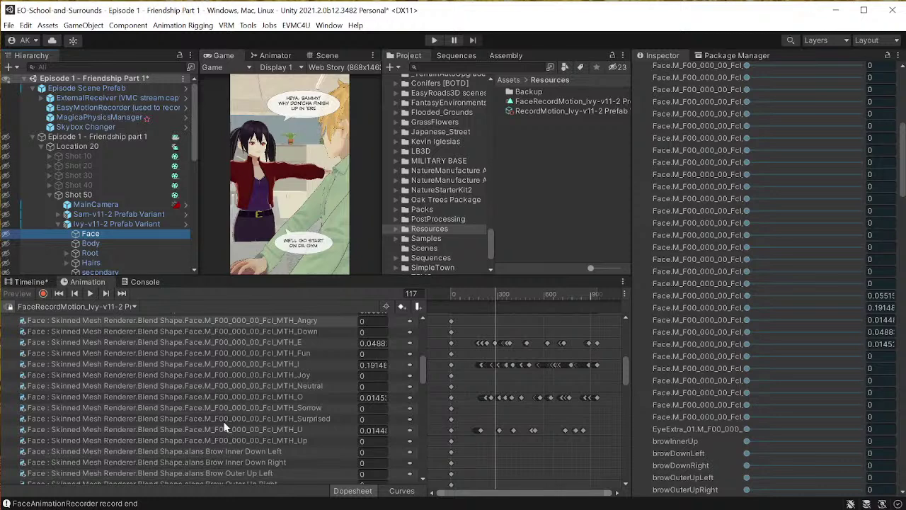
mouse_move(499, 299)
left_mouse_down()
mouse_move(512, 297)
mouse_move(478, 297)
mouse_move(514, 294)
left_mouse_up()
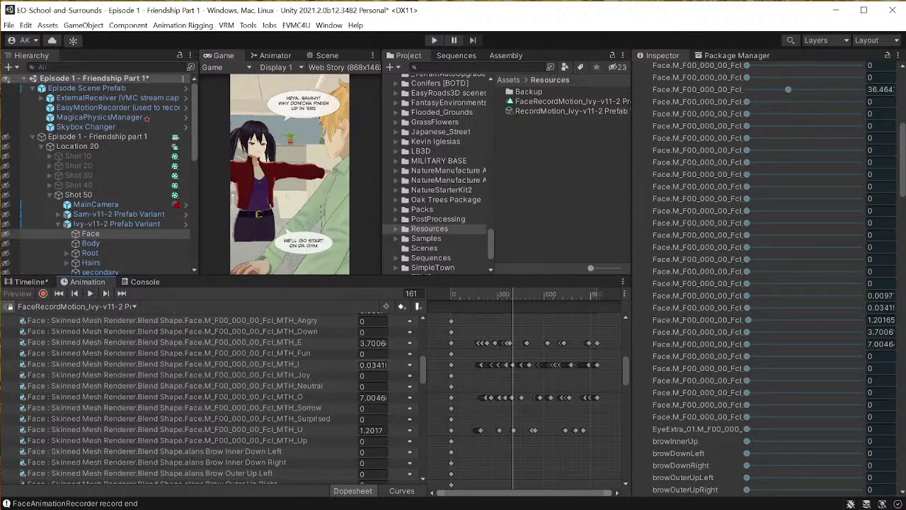
left_click_drag(422, 363, 428, 319)
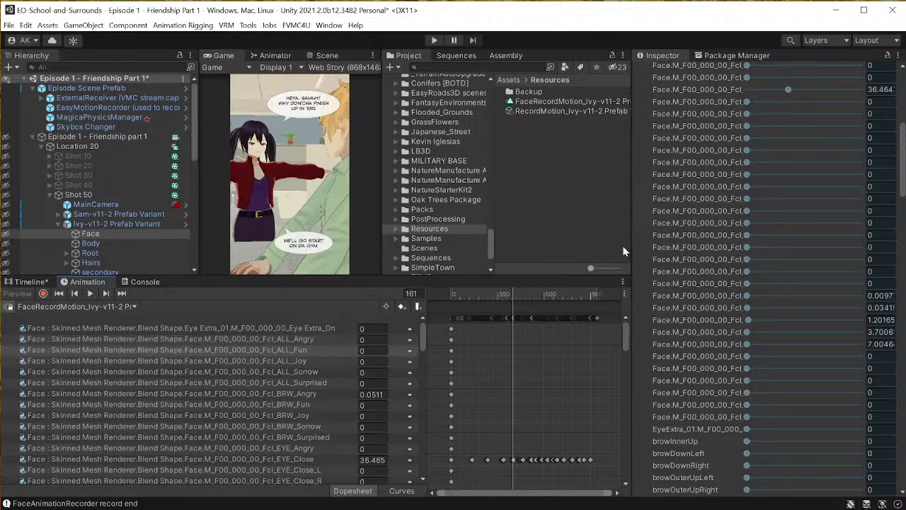
Step: Return to Shot 50's timeline and inspect the recorded poses in the RecordMotion_Ivy-v11-2 asset in Resources, including Element 0
left_click(28, 282)
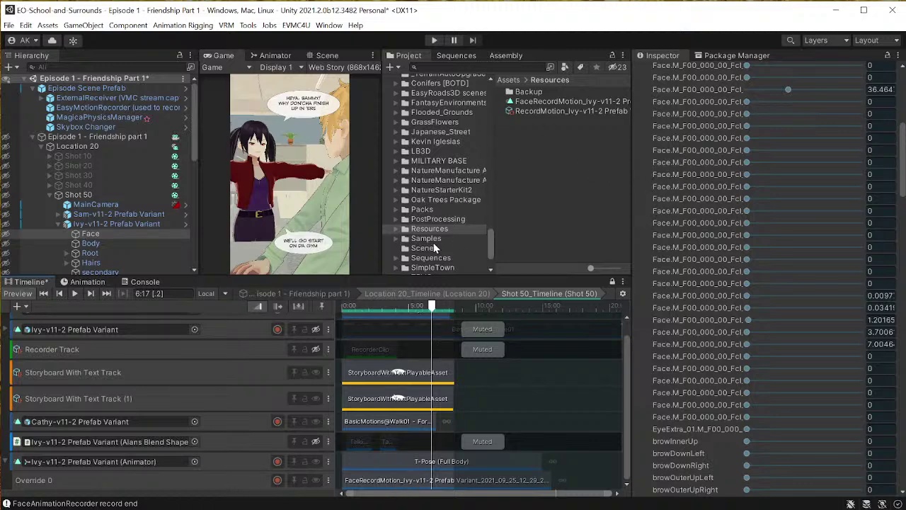
left_click(397, 230)
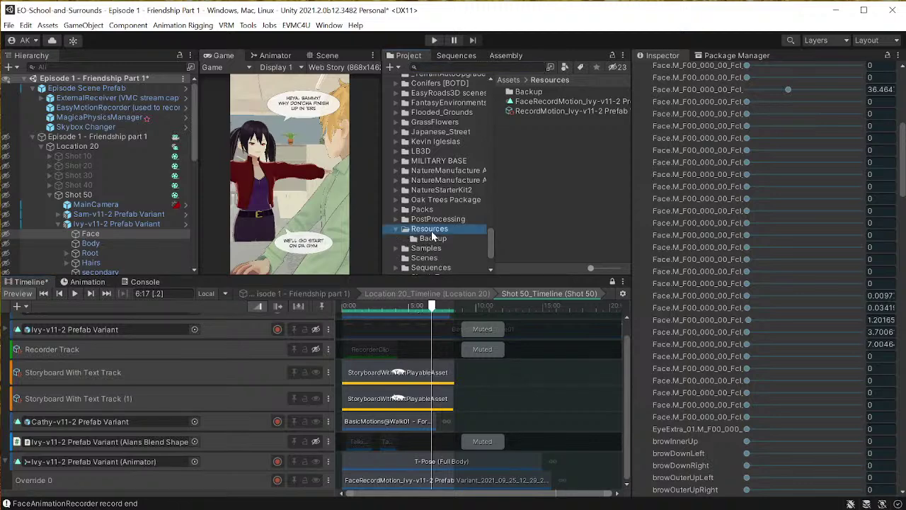
left_click(542, 112)
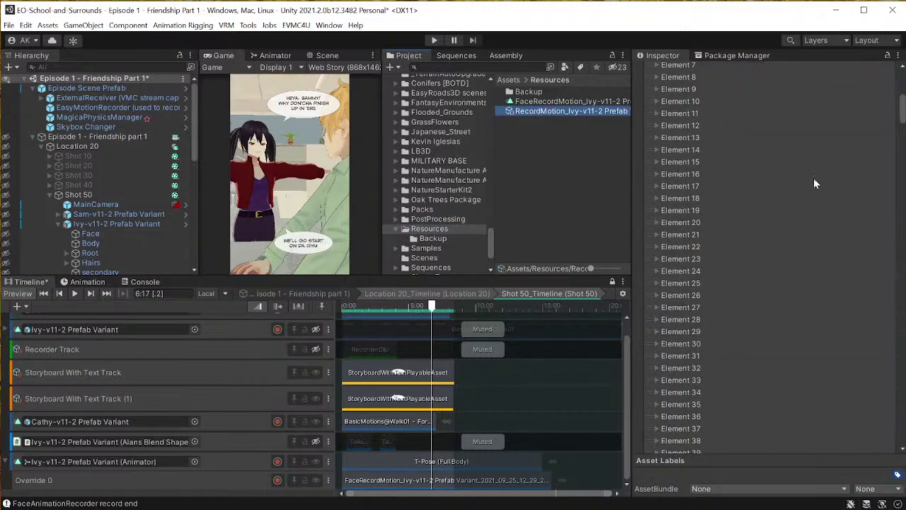
scroll(662, 165, "up", 5)
left_click(656, 129)
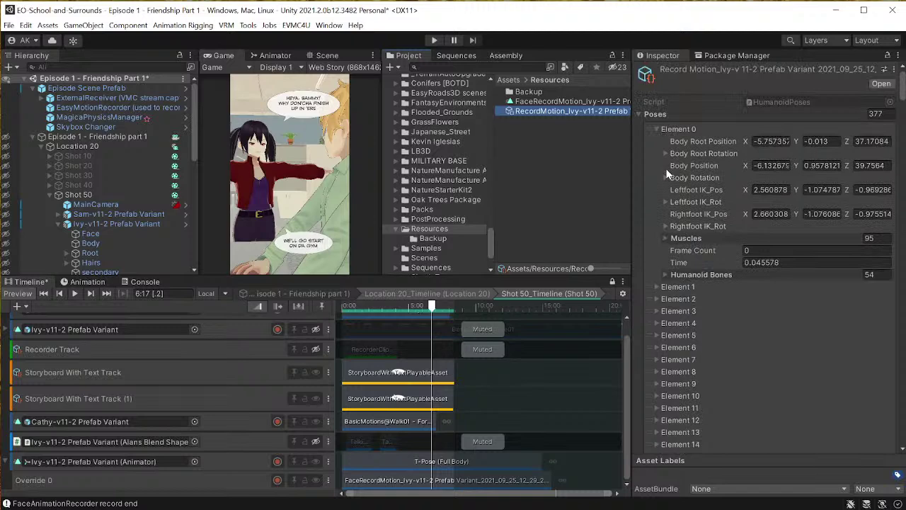
left_click(656, 129)
Step: Export the RecordMotion_Ivy-v11-2 asset as a humanoid animation clip and select the exported clip in Resources
left_click(554, 111)
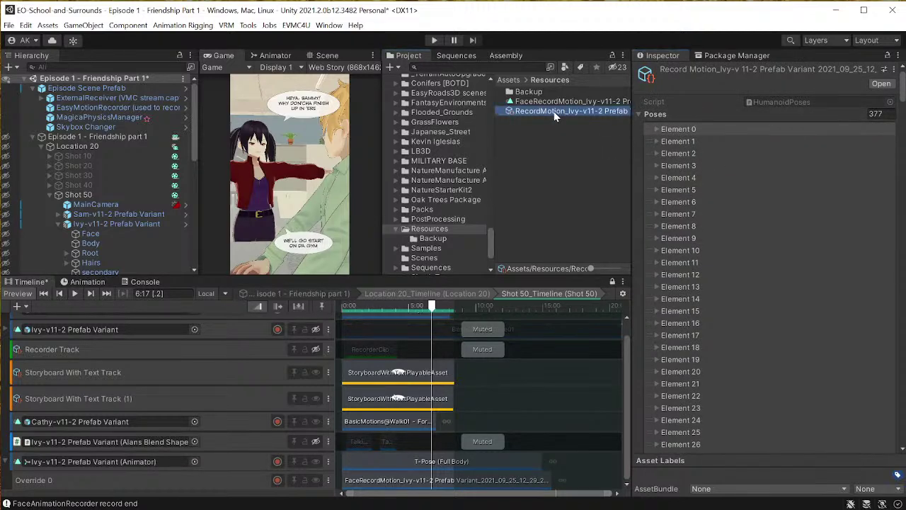
right_click(703, 86)
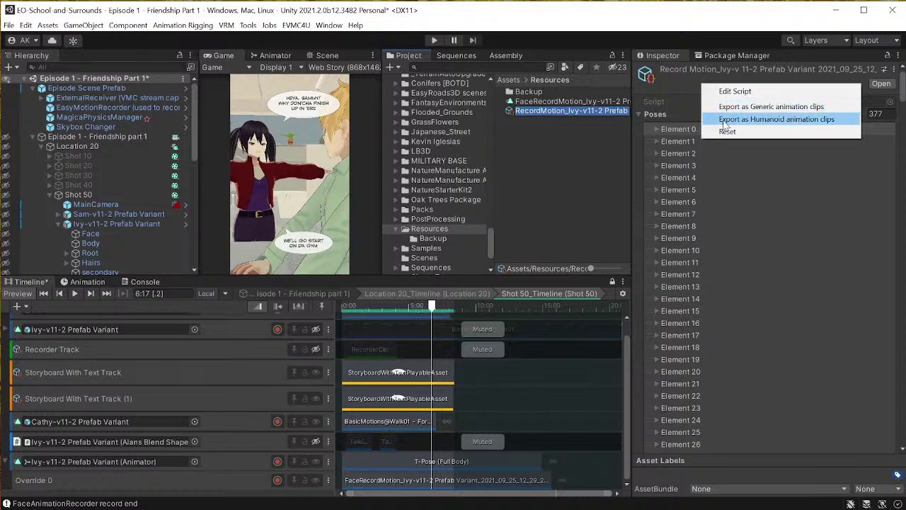
left_click(725, 120)
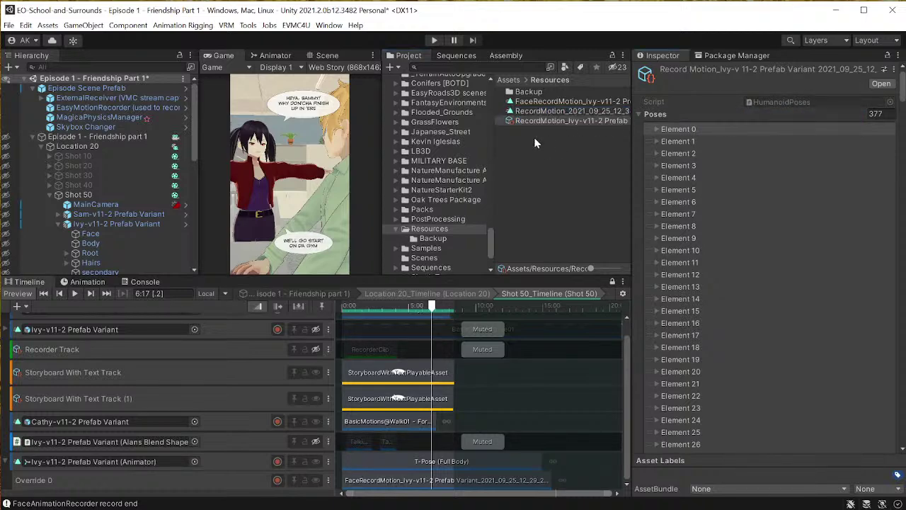
left_click(550, 111)
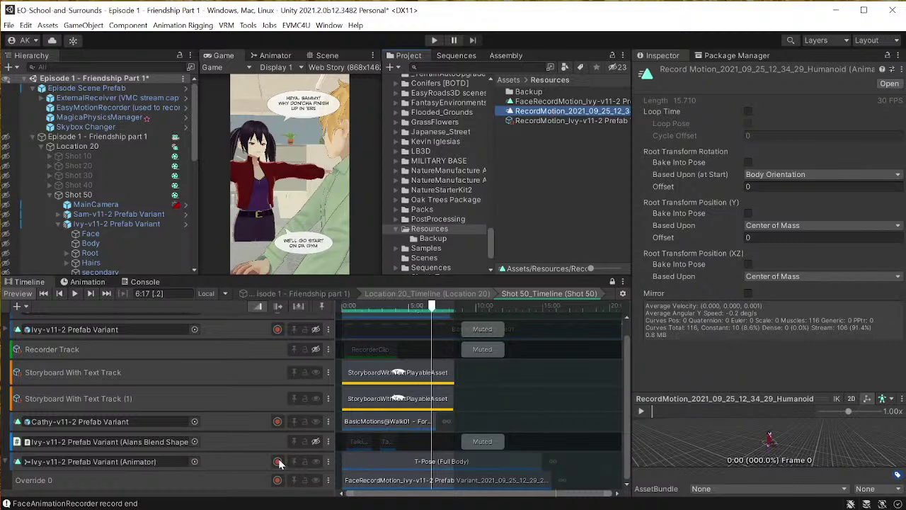
Step: Replace the T-Pose (Full Body) clip on Ivy's Animator track with the RecordMotion_2021_09_25_12_34_29_Humanoid clip, starting at frame 0
left_click(399, 462)
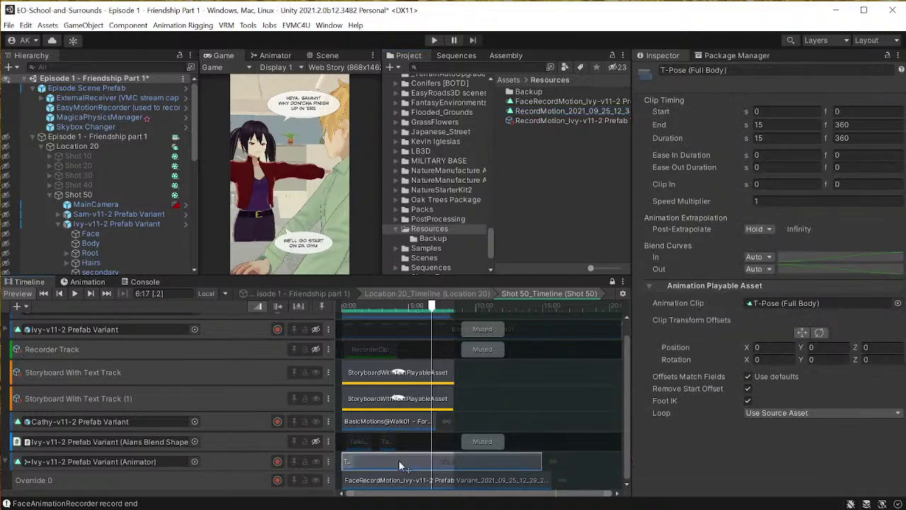
key("Delete")
left_click_drag(549, 111, 399, 464)
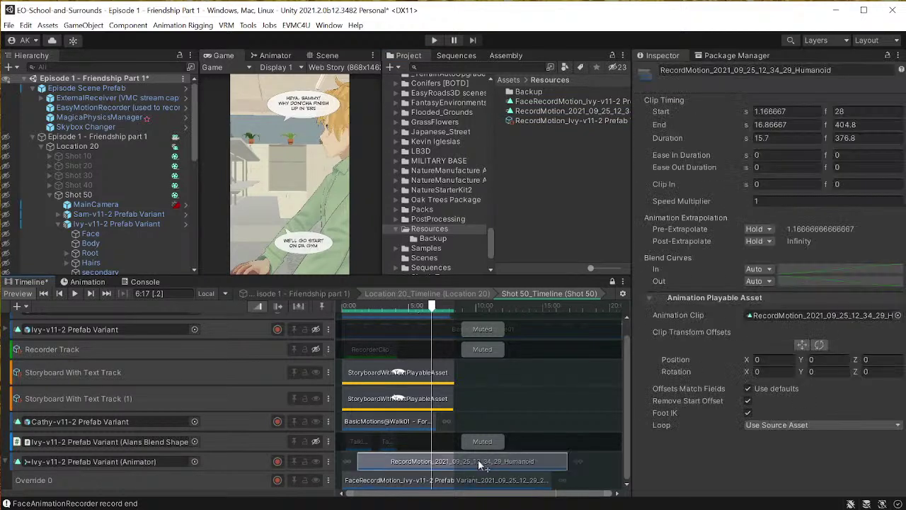
left_click_drag(478, 460, 462, 461)
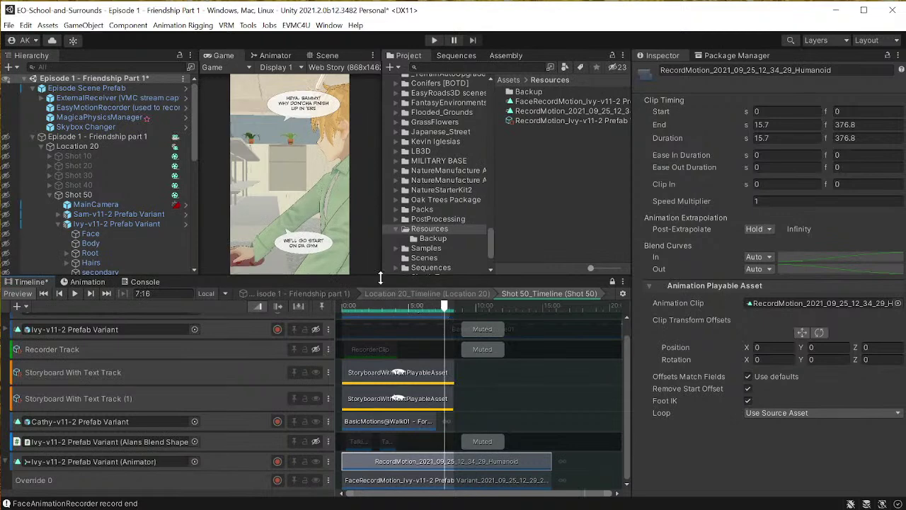
Step: Frame the Ivy-v11-2 Prefab Variant in the Scene view and examine where the character stands in the room
left_click(318, 57)
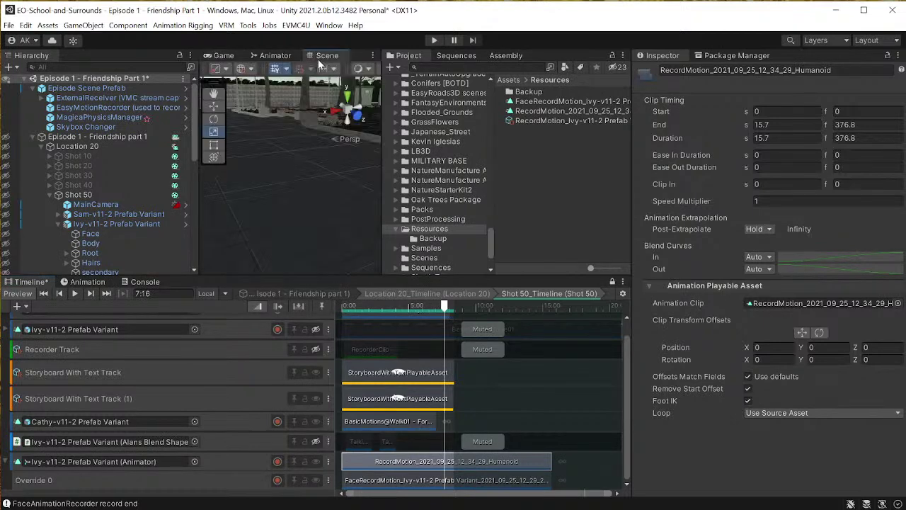
left_click(110, 225)
key("f")
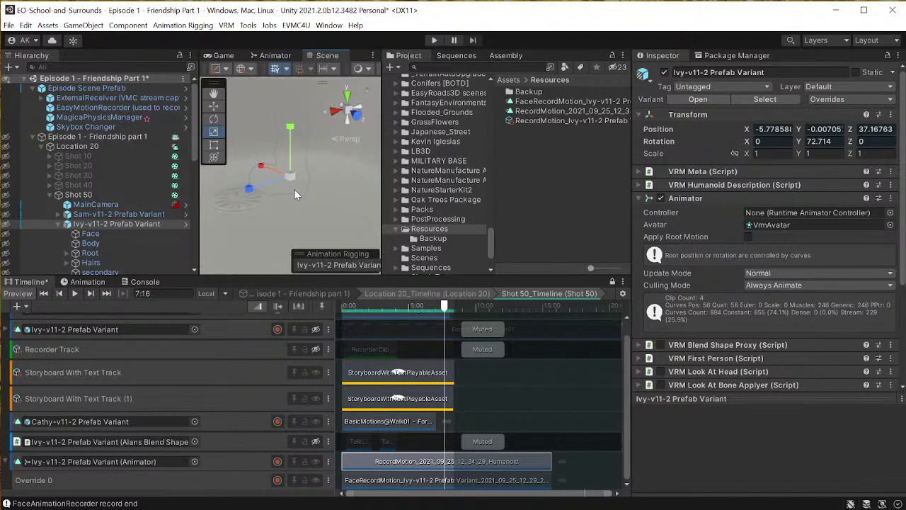
right_click_drag(295, 190, 358, 269)
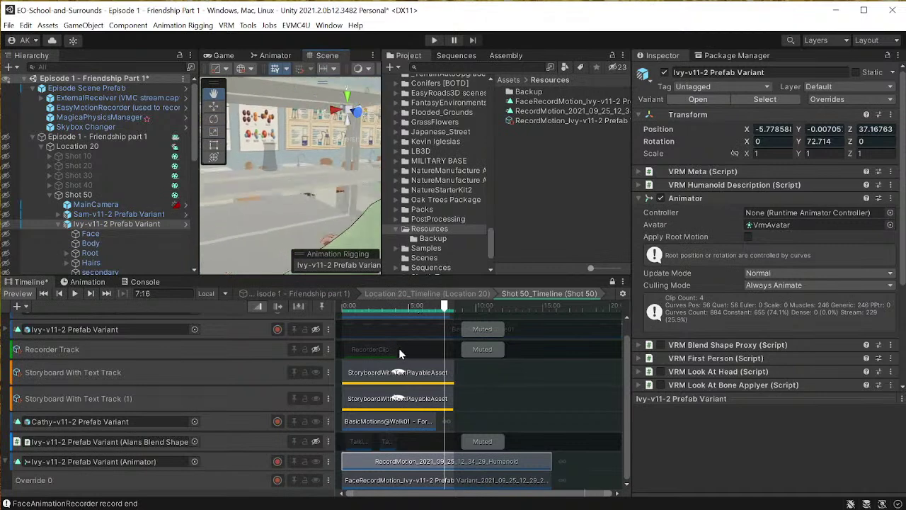
right_click_drag(340, 226, 391, 168)
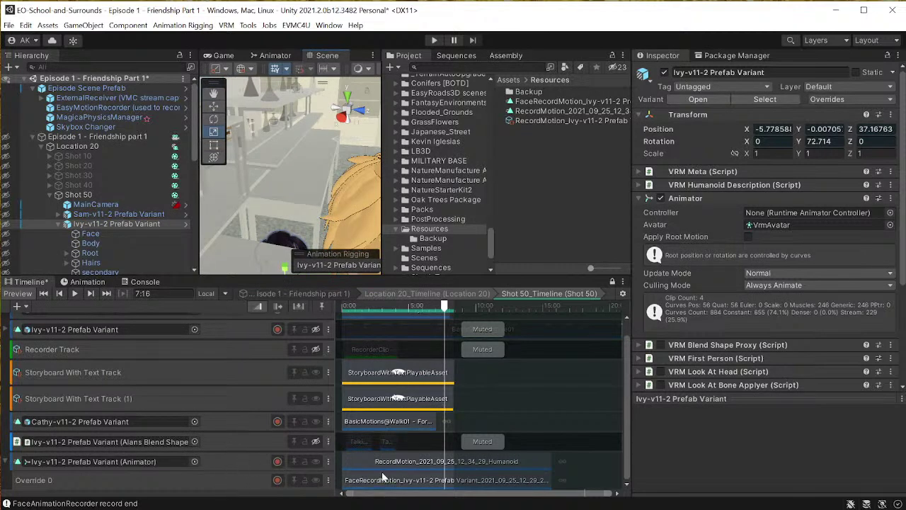
Step: Add a second override track under Ivy's Animator track, moving the face clip to Override 1 and the RecordMotion humanoid clip to Override 0
right_click(244, 460)
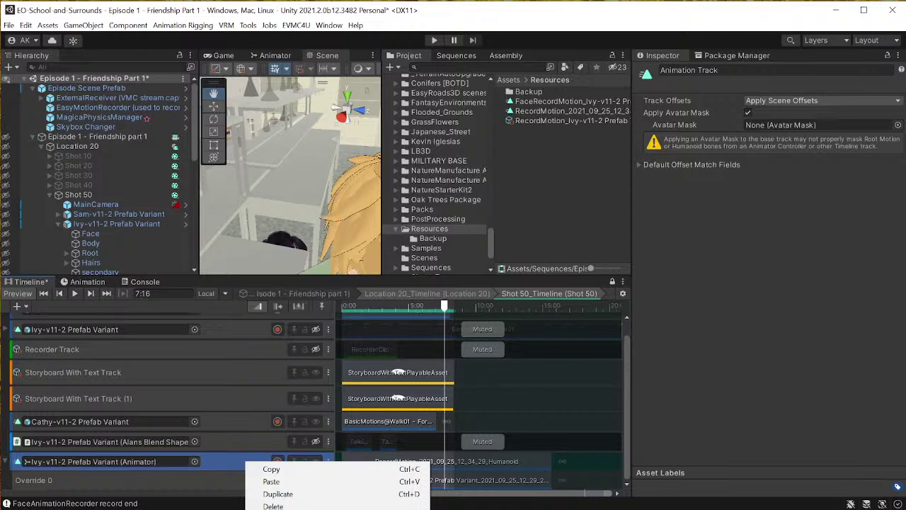
key("Escape")
scroll(300, 459, "down", 1)
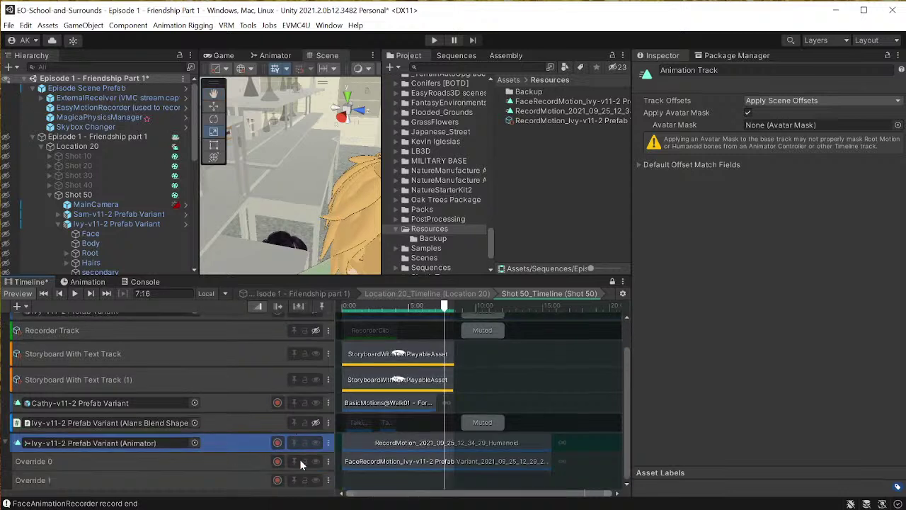
left_click_drag(396, 461, 398, 480)
left_click_drag(399, 447, 398, 465)
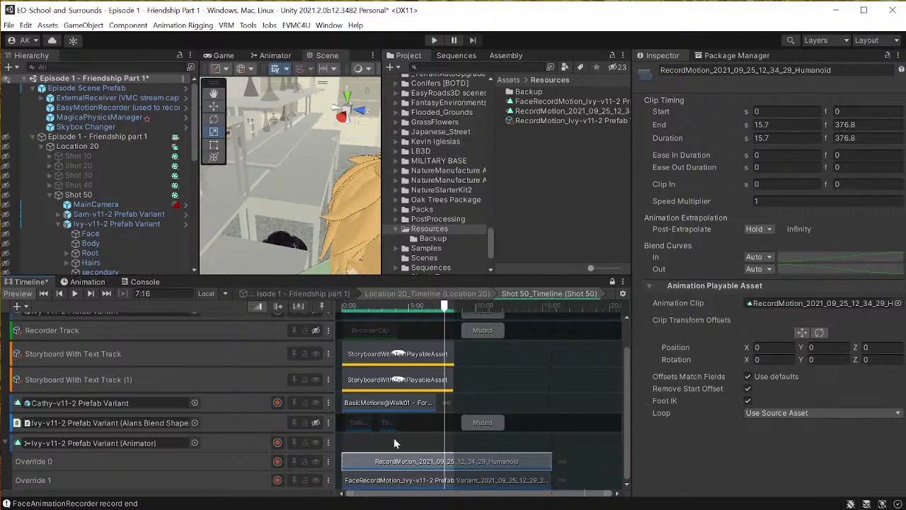
Step: Copy Sam's T-Pose (Full Body) clip to the start of Ivy's Animator base track and extend it to frame 418
scroll(427, 365, "up", 2)
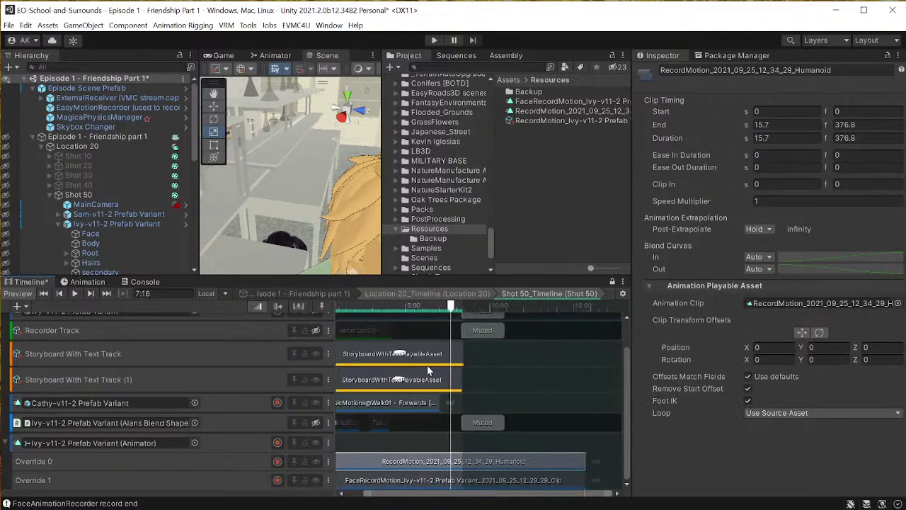
scroll(427, 365, "down", 2)
left_click_drag(627, 356, 627, 327)
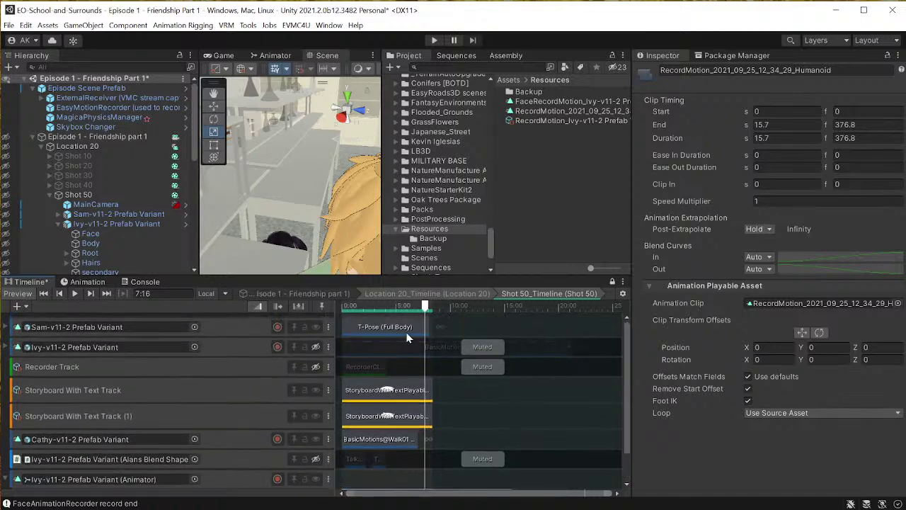
left_click(390, 326)
scroll(386, 358, "down", 2)
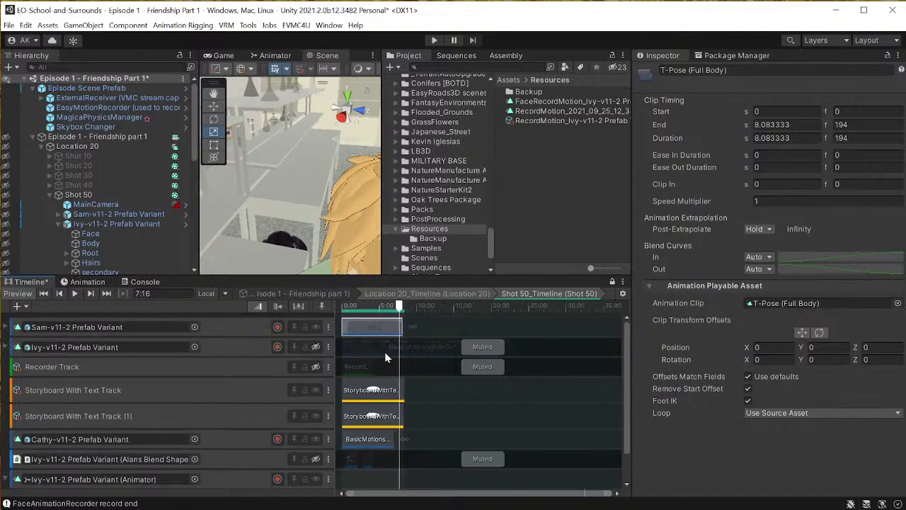
scroll(366, 468, "down", 1)
left_click_drag(627, 390, 624, 427)
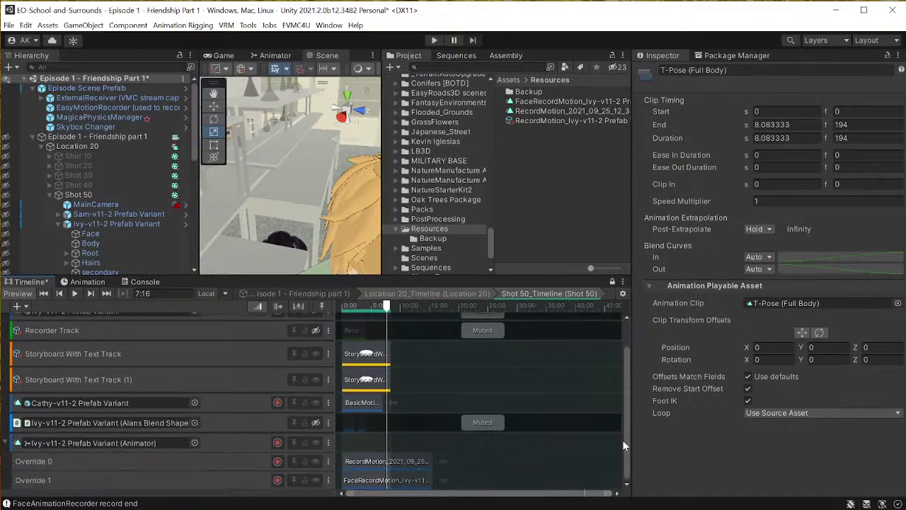
left_click(352, 444)
left_click_drag(351, 441, 444, 443)
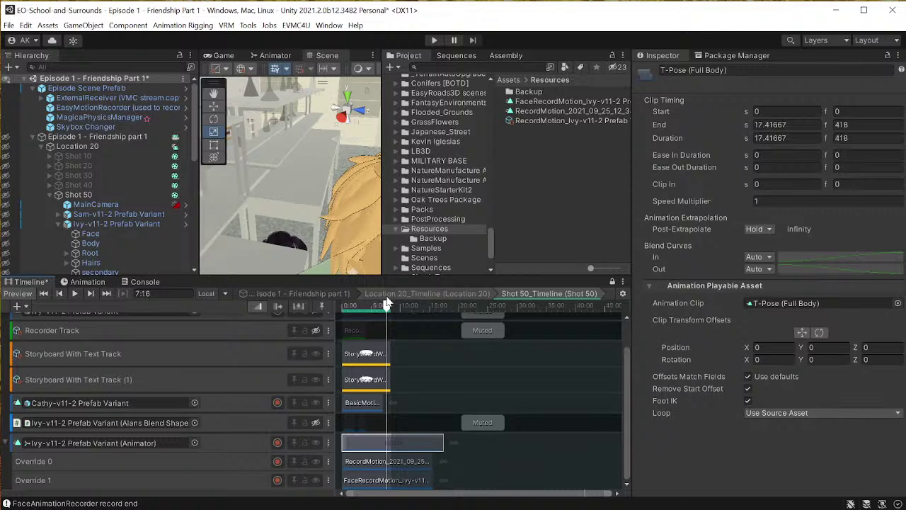
Step: Move the playhead to 2:19 and assign the Top Half Body Avatar Mask to Ivy's Override 0 track
left_click_drag(387, 306, 358, 327)
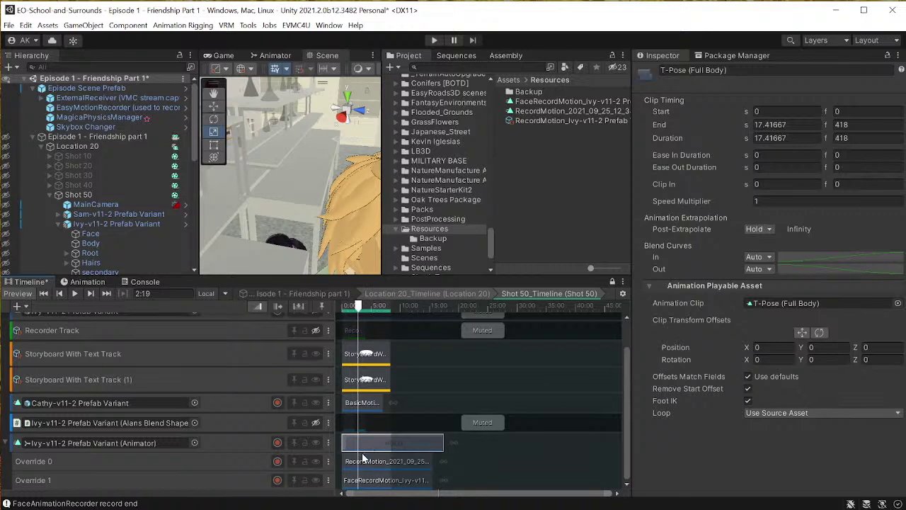
left_click(250, 463)
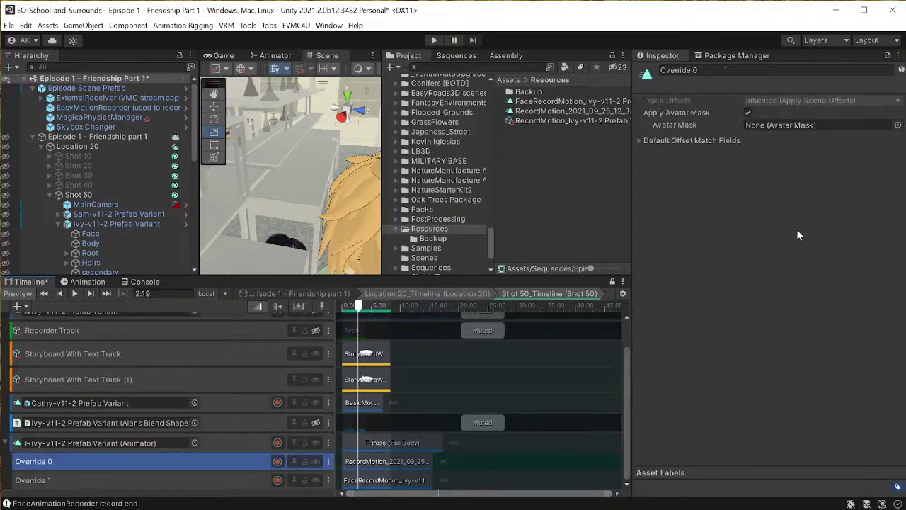
left_click(897, 125)
left_click(903, 252)
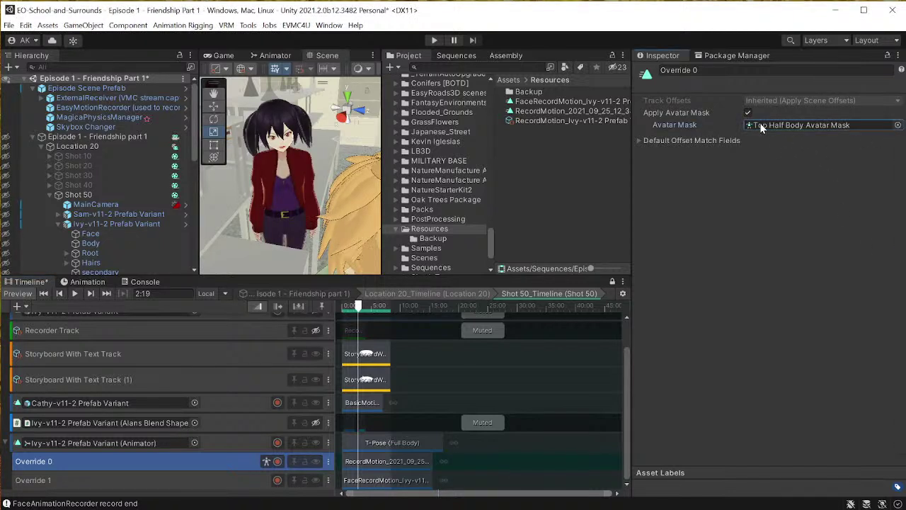
Step: Locate the Top Half Body Avatar Mask asset in the project and inspect its Humanoid body regions
left_click(820, 124)
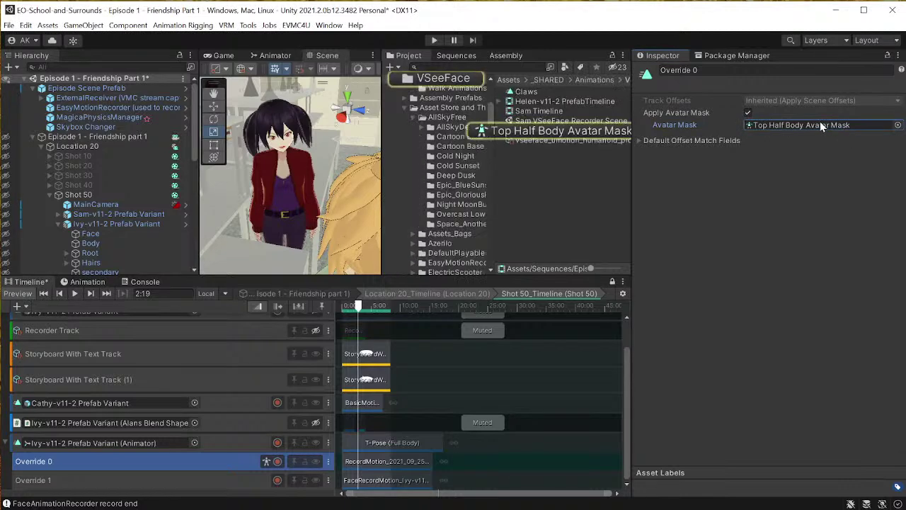
left_click(575, 132)
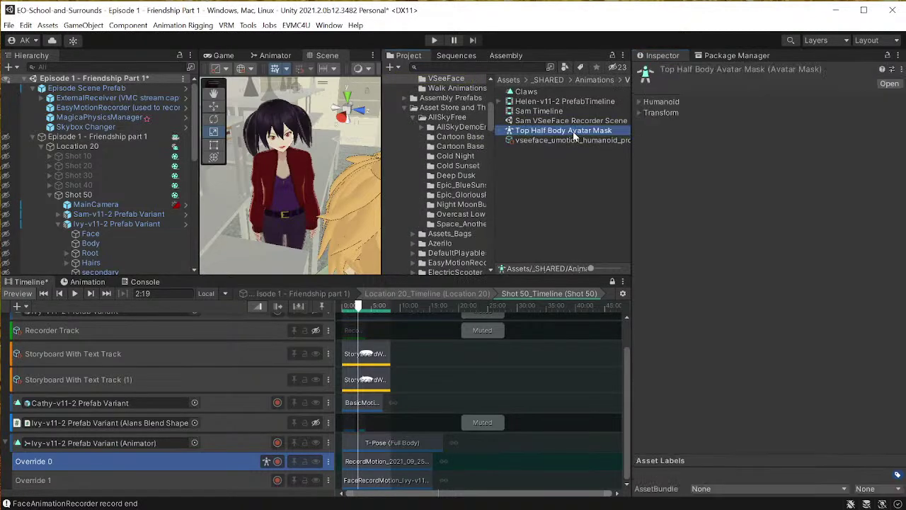
left_click(641, 102)
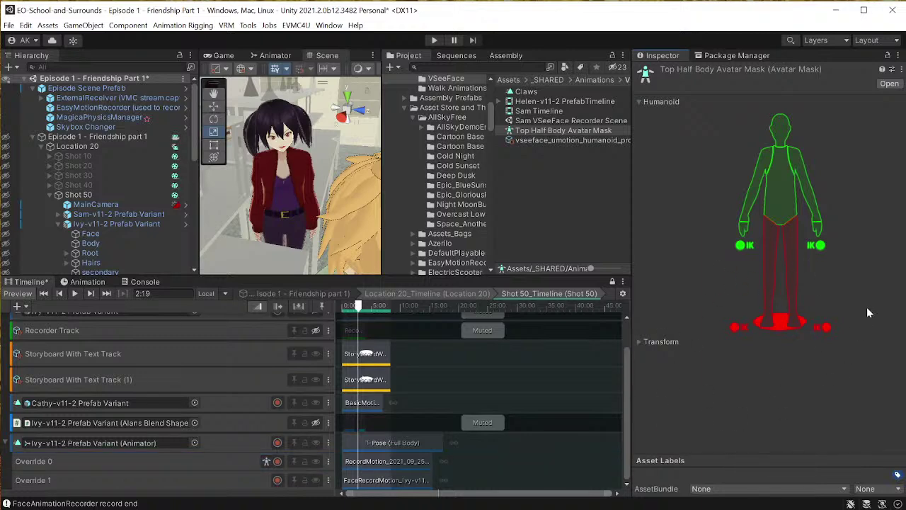
Step: Preview Ivy's masked upper-body motion in the Game view by scrubbing Shot 50's timeline to 5:02
left_click(347, 306)
mouse_move(347, 307)
left_mouse_down()
mouse_move(405, 307)
mouse_move(348, 307)
left_mouse_up()
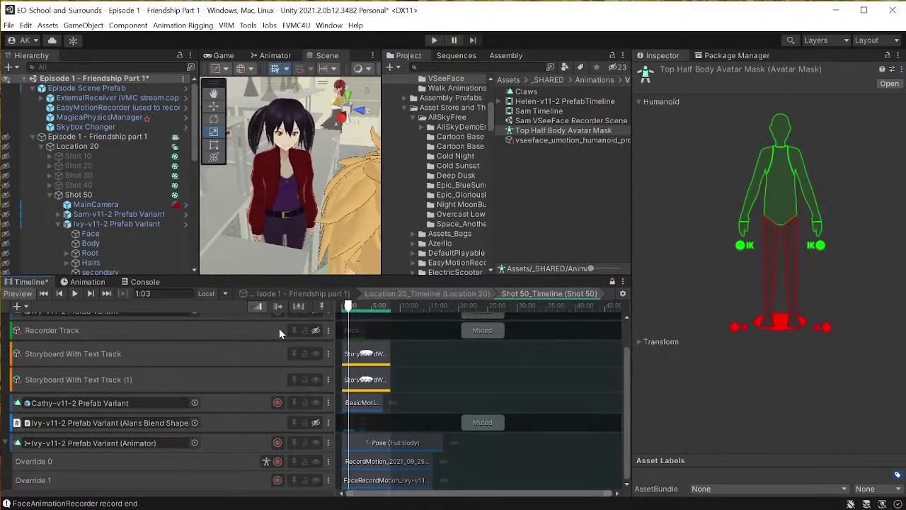
left_click(213, 58)
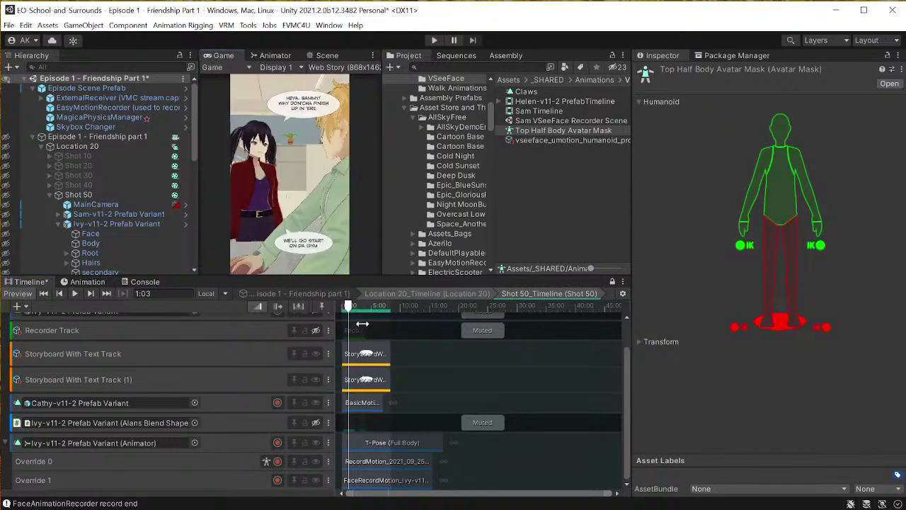
left_click_drag(347, 306, 371, 311)
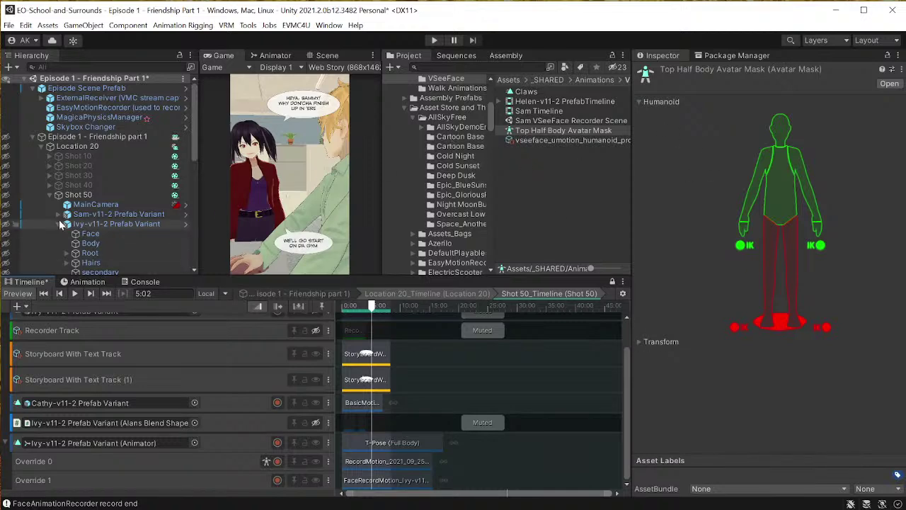
Step: Find Ivy's AvatarDescription asset among the Ivy-v11-2 folders in the shared Characters folder and select it
left_click(93, 223)
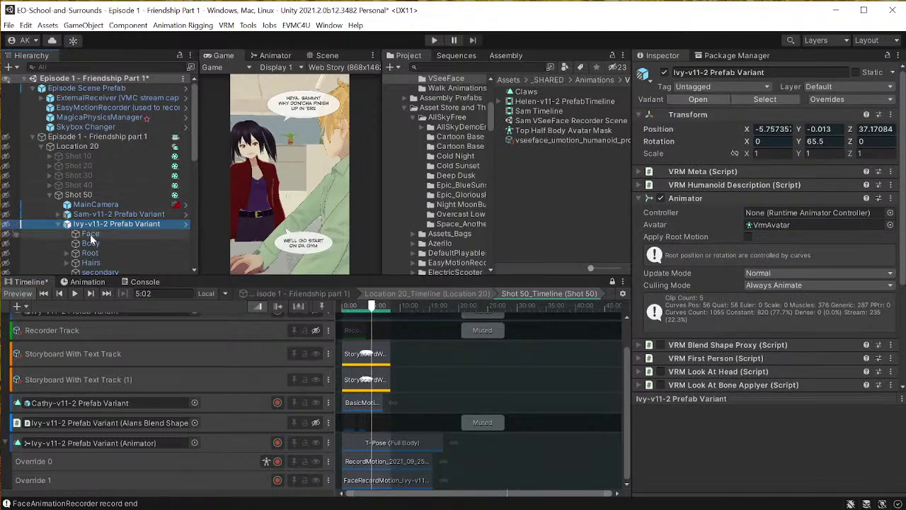
scroll(446, 168, "up", 8)
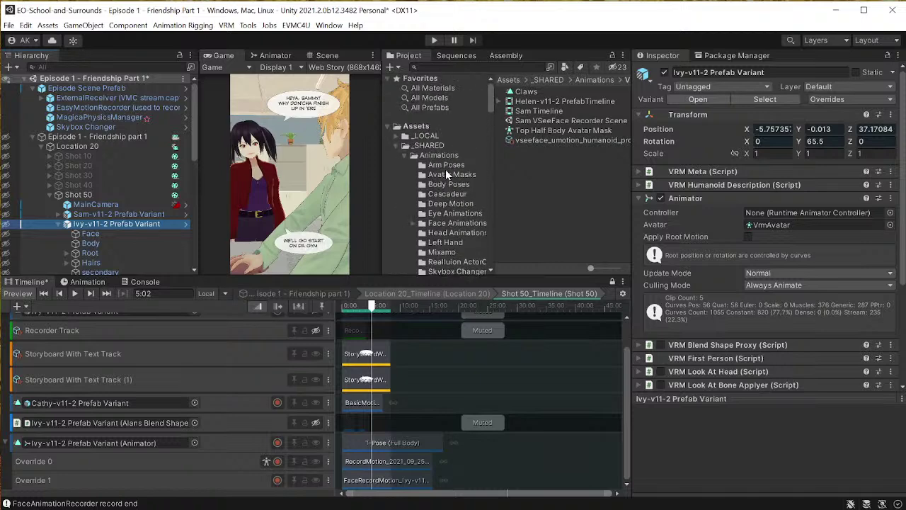
left_click(401, 154)
scroll(419, 165, "down", 3)
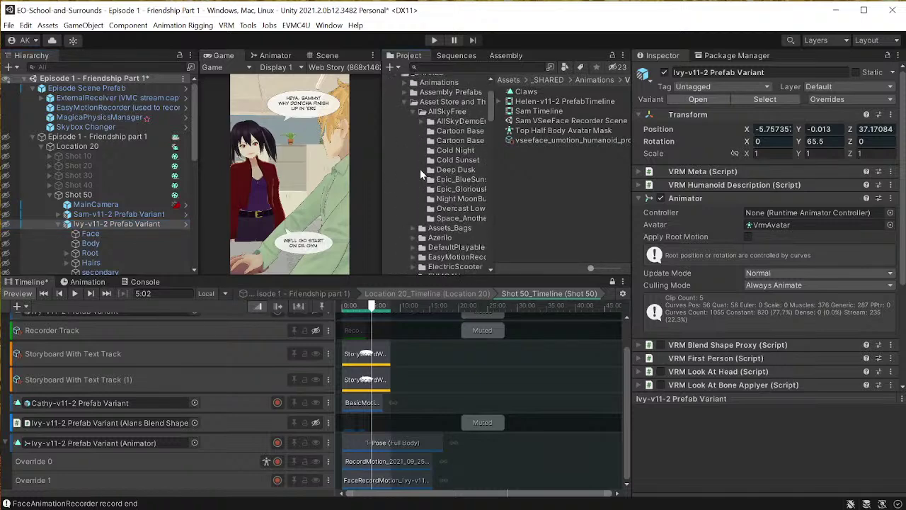
left_click(404, 102)
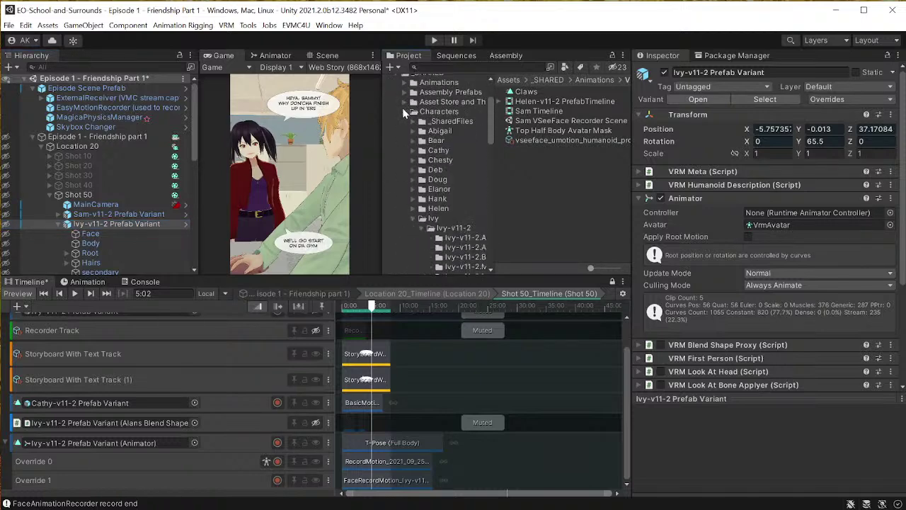
scroll(443, 227, "down", 3)
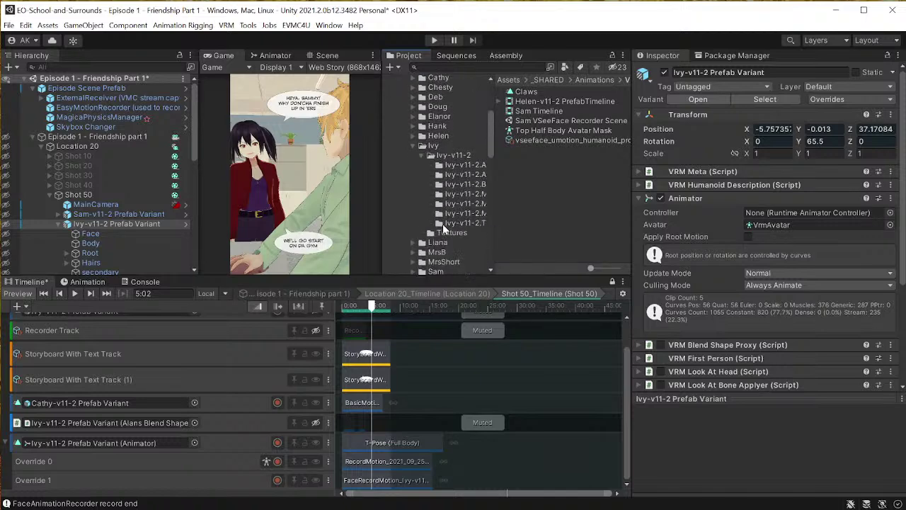
left_click(470, 163)
left_click(467, 174)
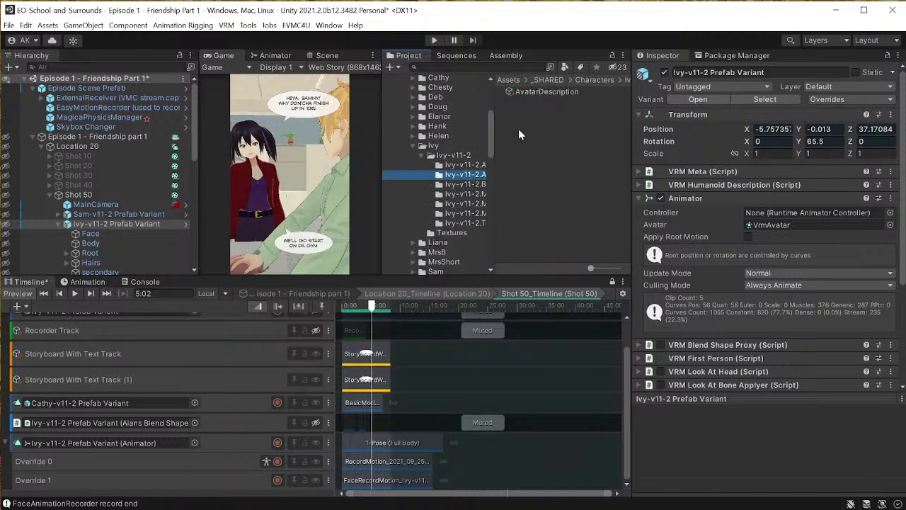
left_click(545, 80)
scroll(445, 225, "down", 5)
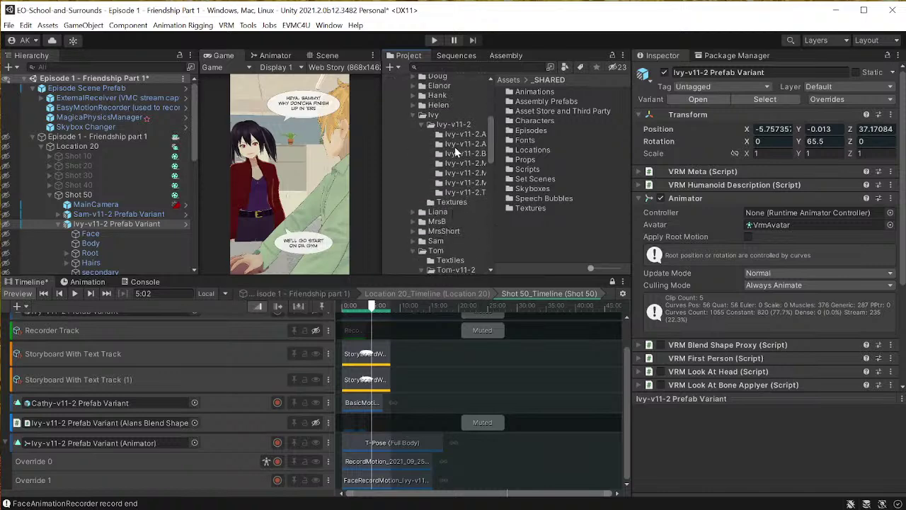
left_click(457, 143)
left_click(541, 94)
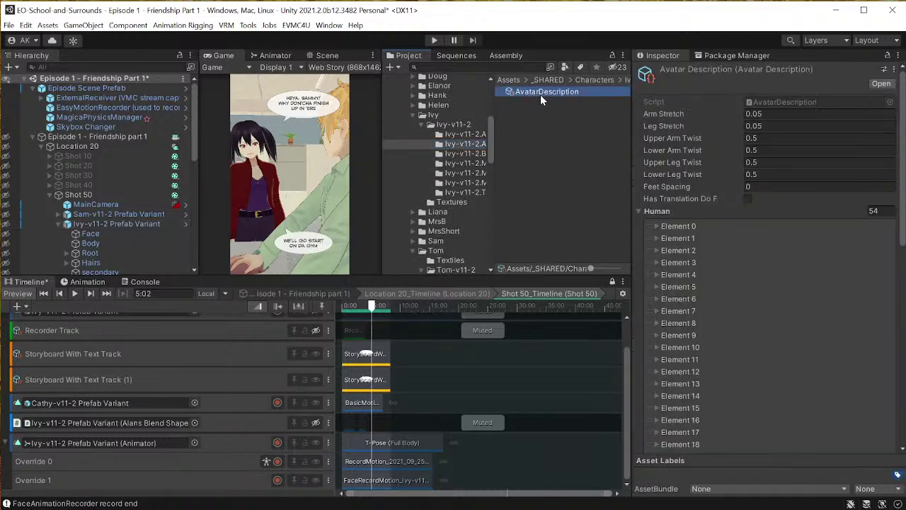
Step: Examine the bone settings of Element 0 and Element 5 in the avatar description's Human list
left_click(656, 226)
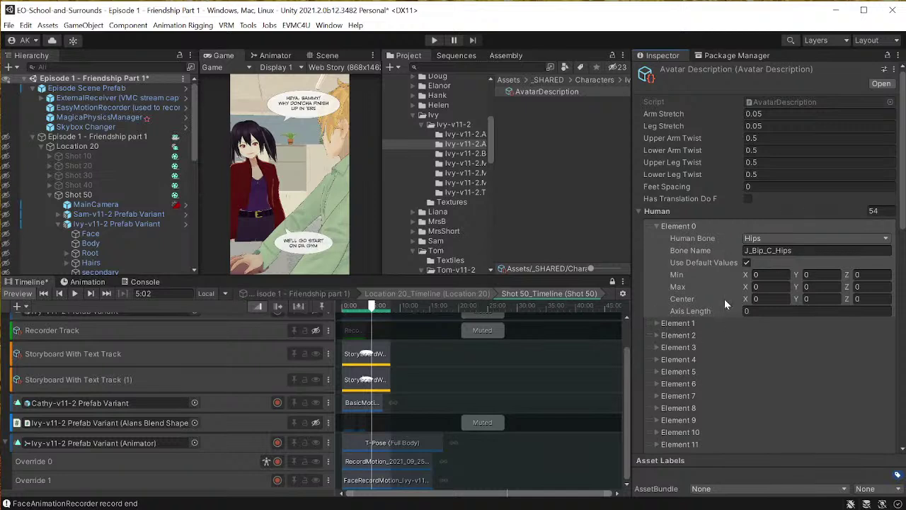
left_click(655, 372)
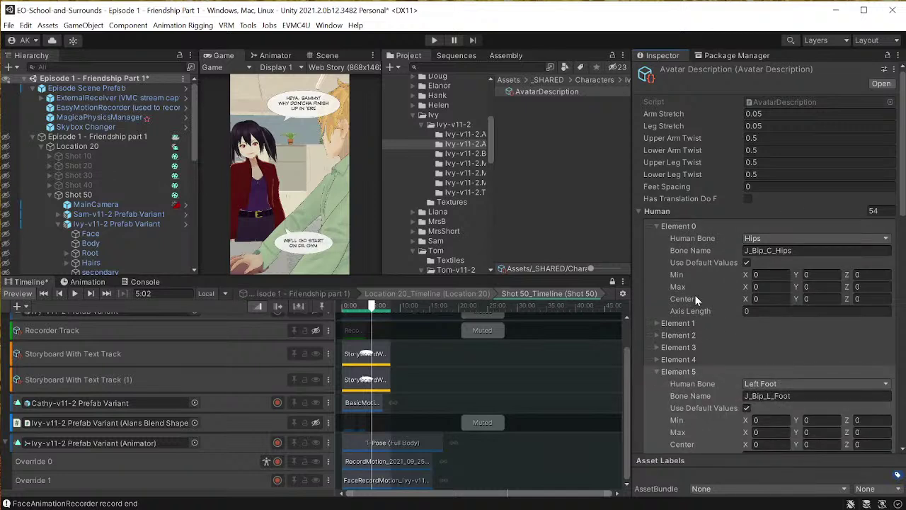
left_click(656, 371)
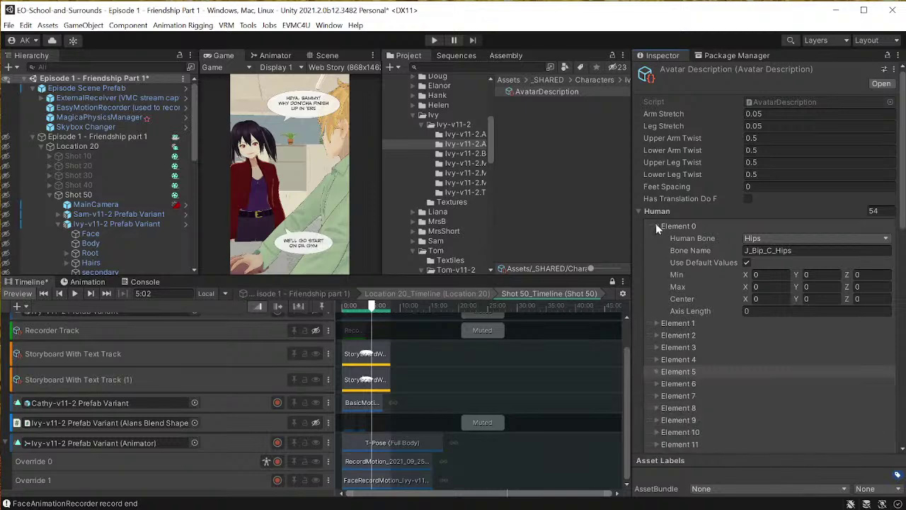
Step: Open the RecordMotion clip on the Override 0 track and examine its humanoid animation properties
left_click(656, 226)
left_click(361, 461)
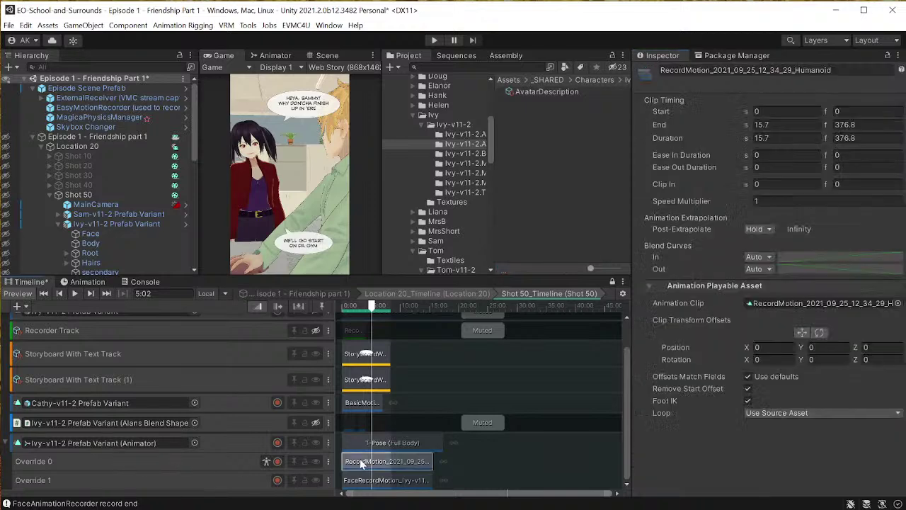
double_click(361, 461)
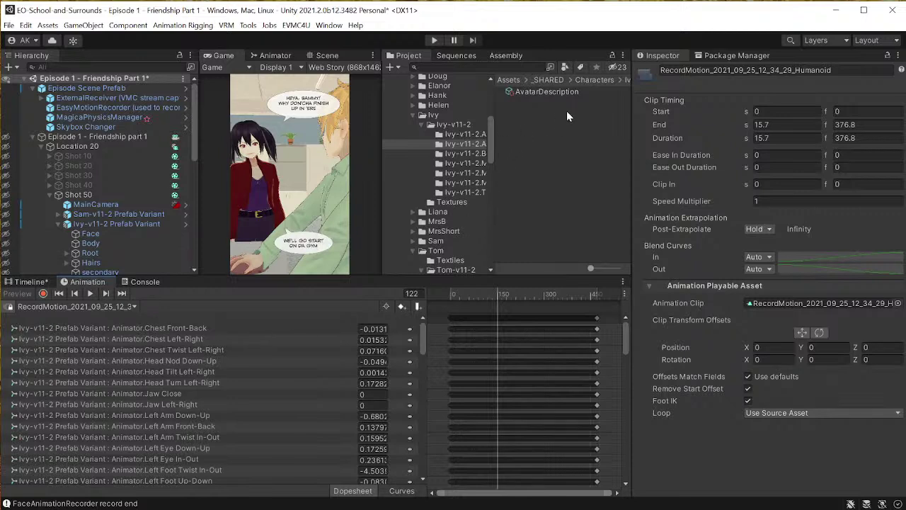
Step: Collapse Ivy's child objects in the Hierarchy and enlarge the Game view area, keeping Shot 50's timeline in view
left_click(58, 224)
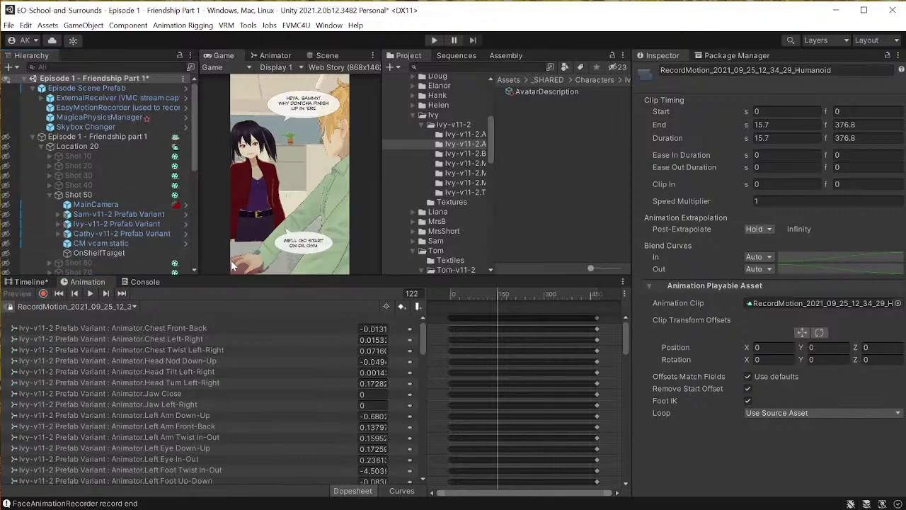
left_click_drag(197, 275, 199, 312)
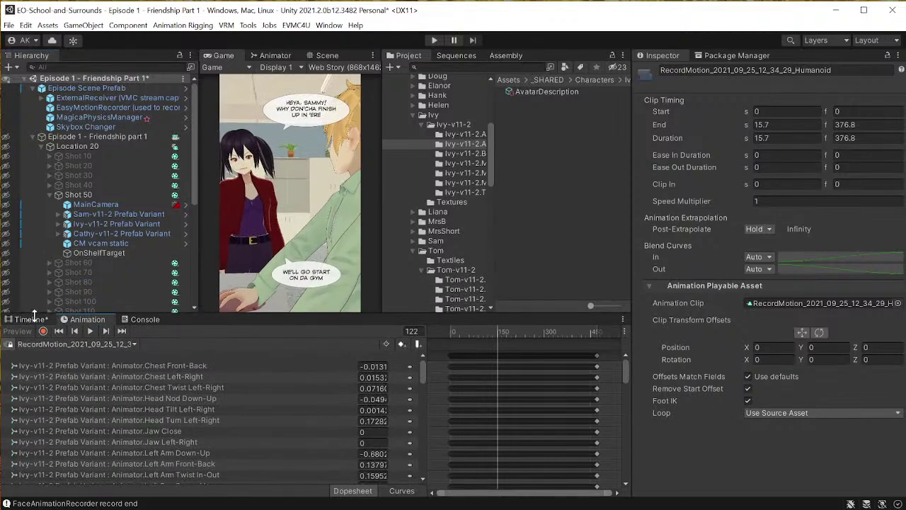
left_click(27, 322)
scroll(207, 406, "down", 2)
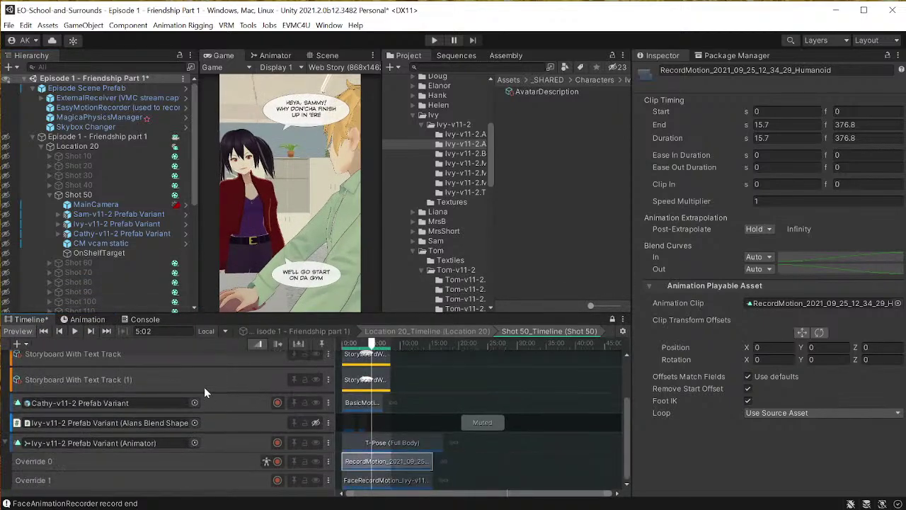
Step: Examine the face blend shape properties of the Override 1 clip and locate the object bound to Ivy's Animator track
left_click(352, 481)
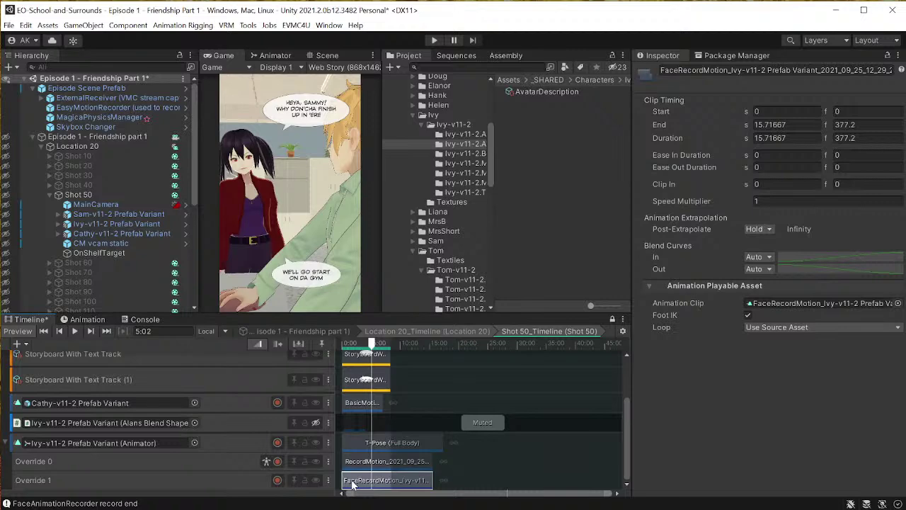
double_click(353, 481)
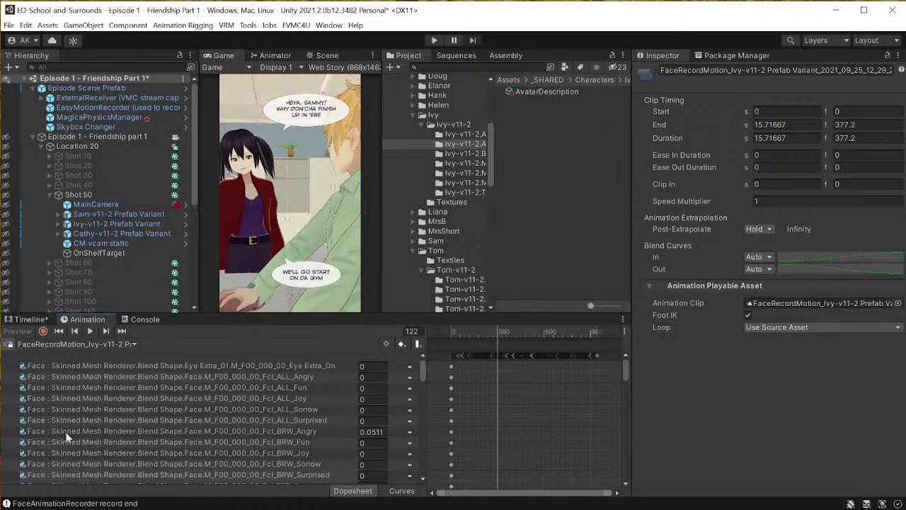
left_click(30, 319)
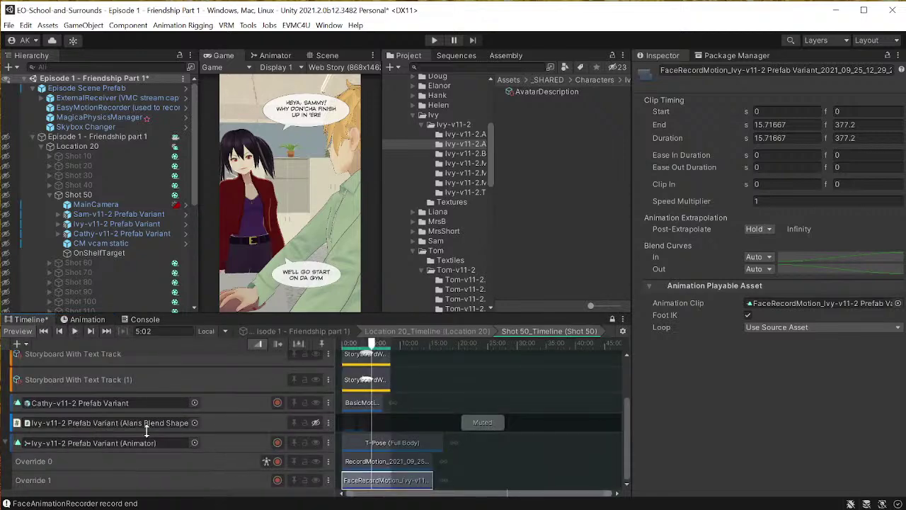
left_click(87, 445)
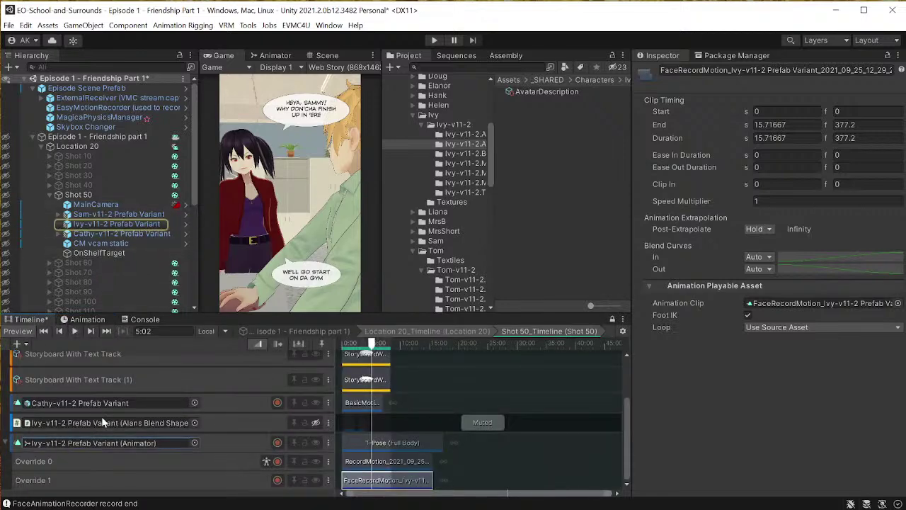
Step: Compare the shot at 0:00 with Override 0's avatar mask disabled and enabled, leaving the mask enabled
left_click_drag(371, 345, 336, 340)
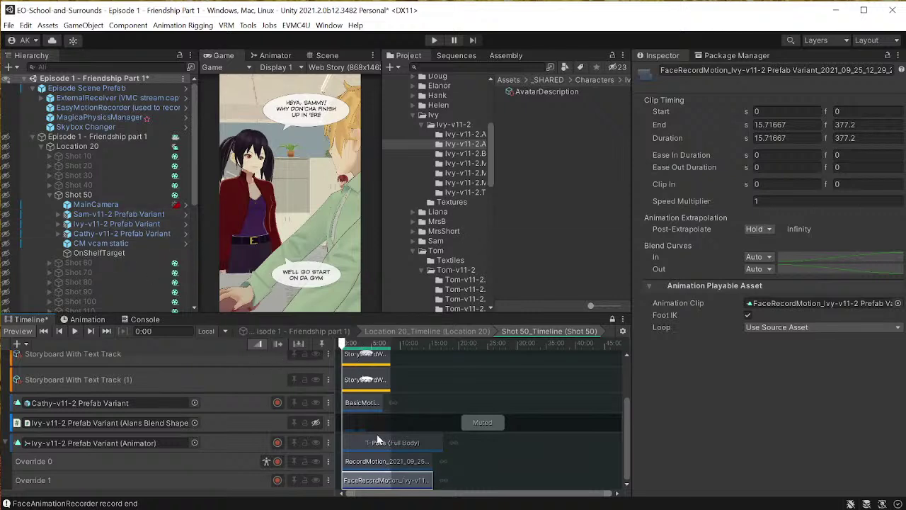
left_click(220, 461)
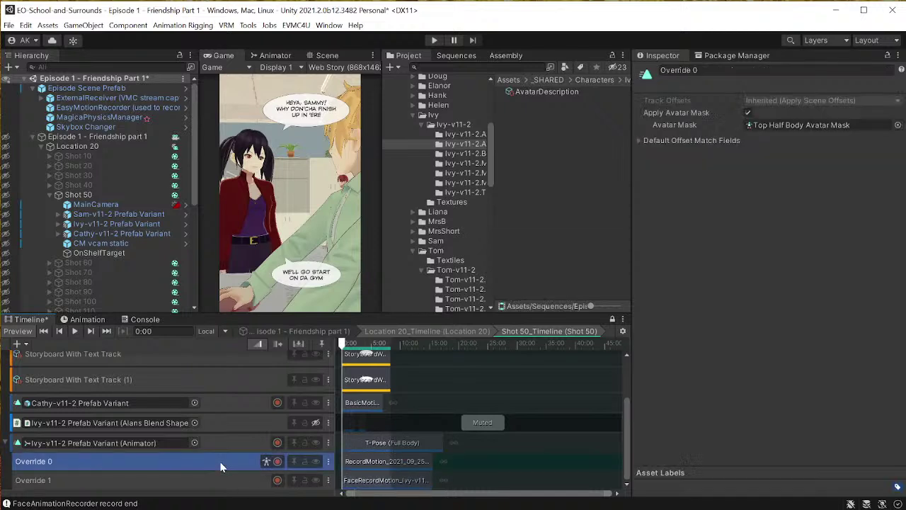
left_click(266, 461)
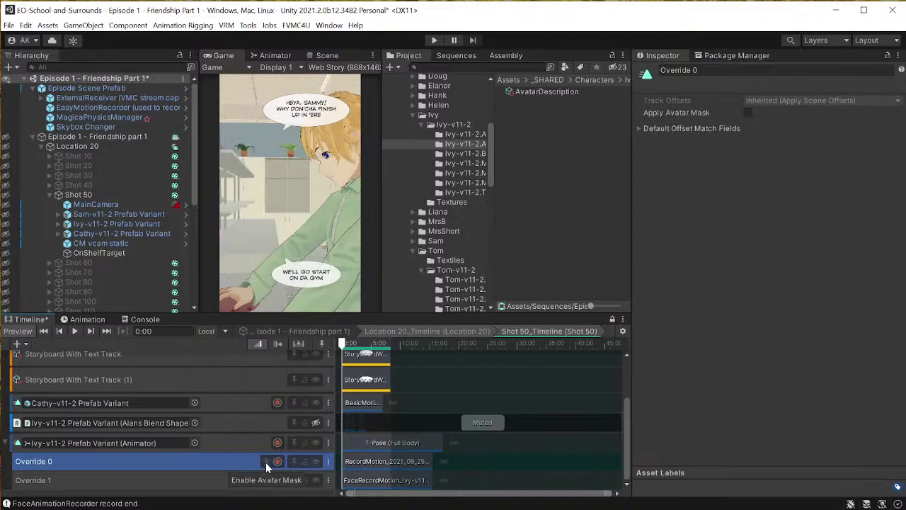
left_click(267, 461)
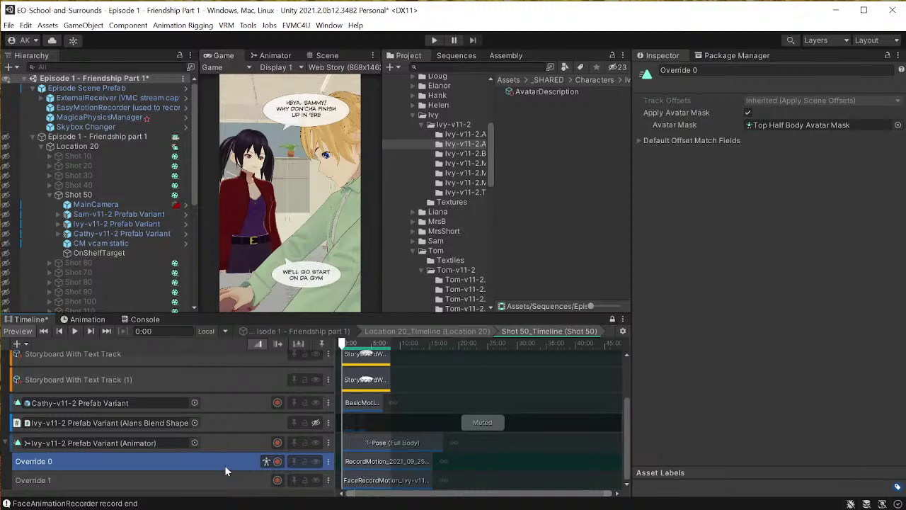
Step: Replace the T-Pose clip on Ivy's Animator track with BasicMotions@Idle01, running from 0 to about 14.83 seconds
left_click(358, 445)
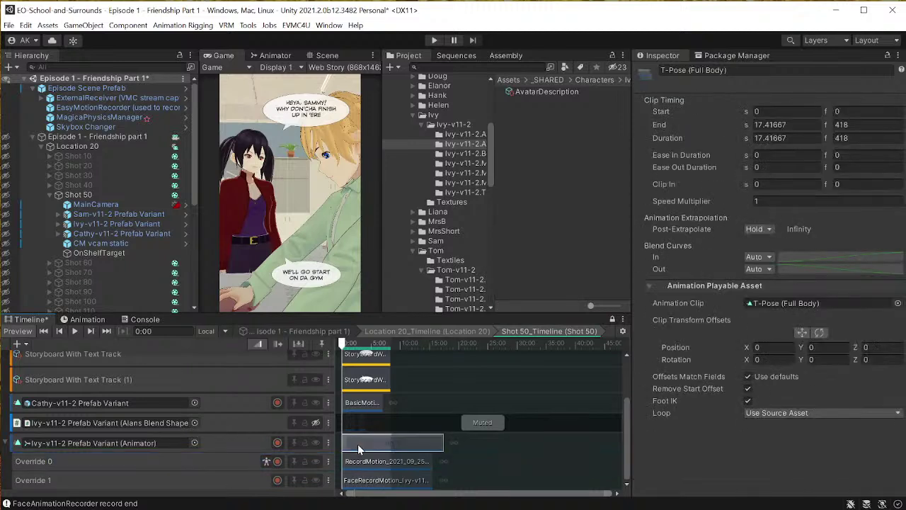
key("Delete")
left_click(538, 67)
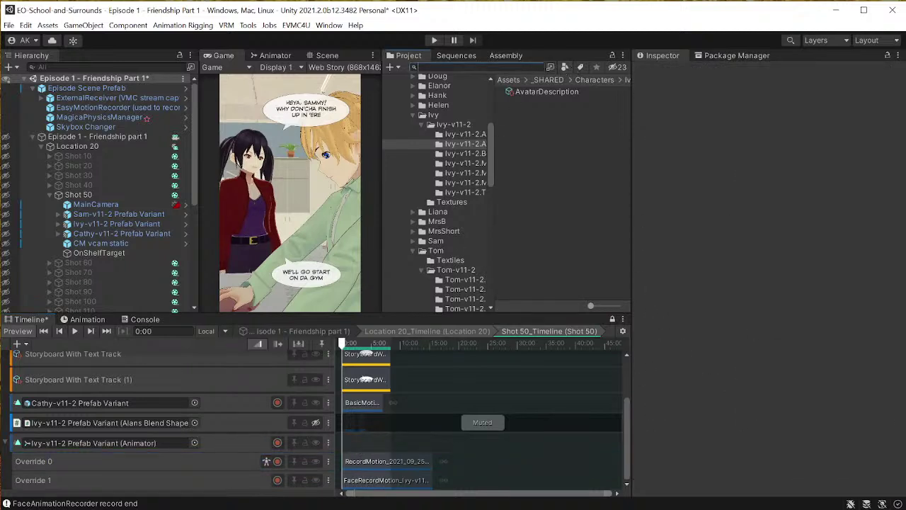
type("IDLE")
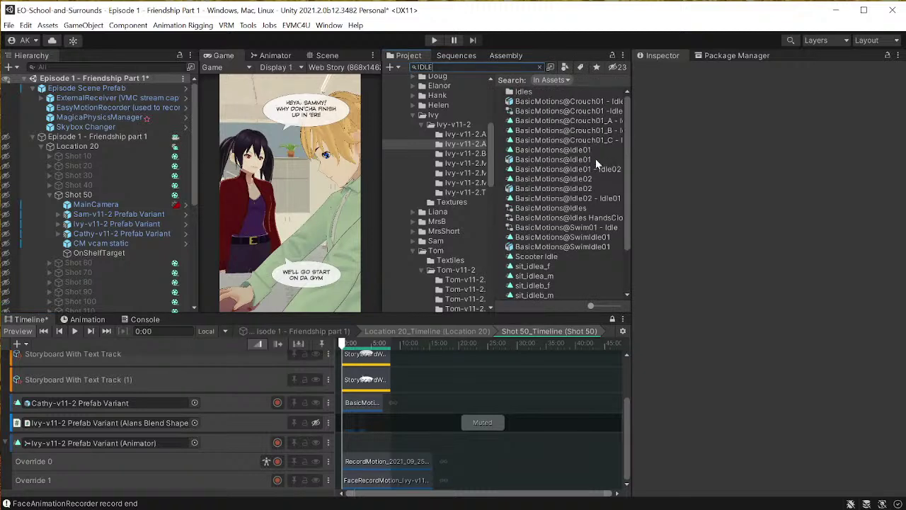
left_click_drag(553, 150, 354, 453)
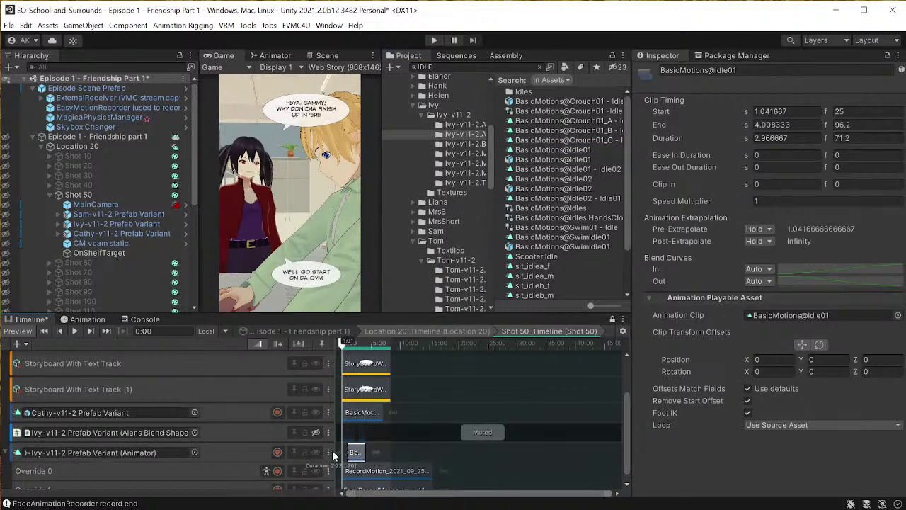
left_click_drag(356, 453, 428, 452)
Step: Compare Ivy's idle motion with Override 0 active and muted by scrubbing the first six seconds, leaving the track unmuted
left_click(354, 344)
left_click_drag(354, 347, 378, 348)
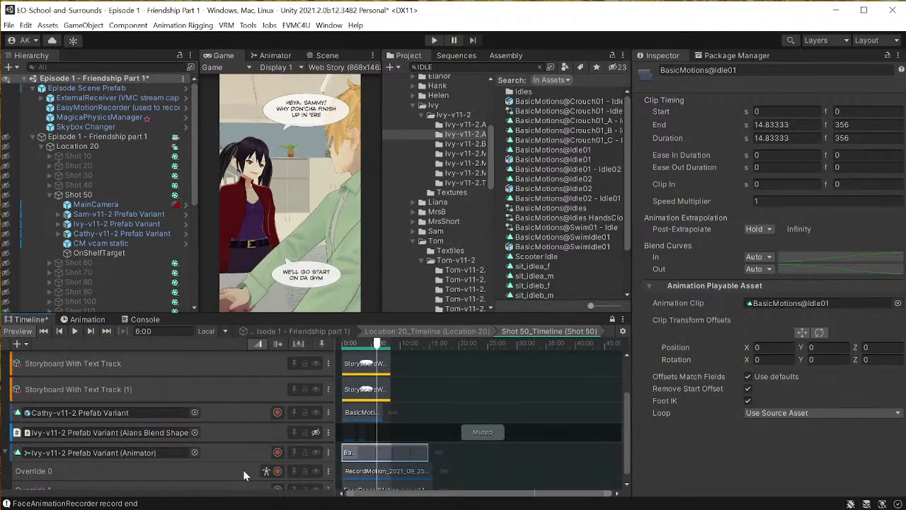
left_click(316, 471)
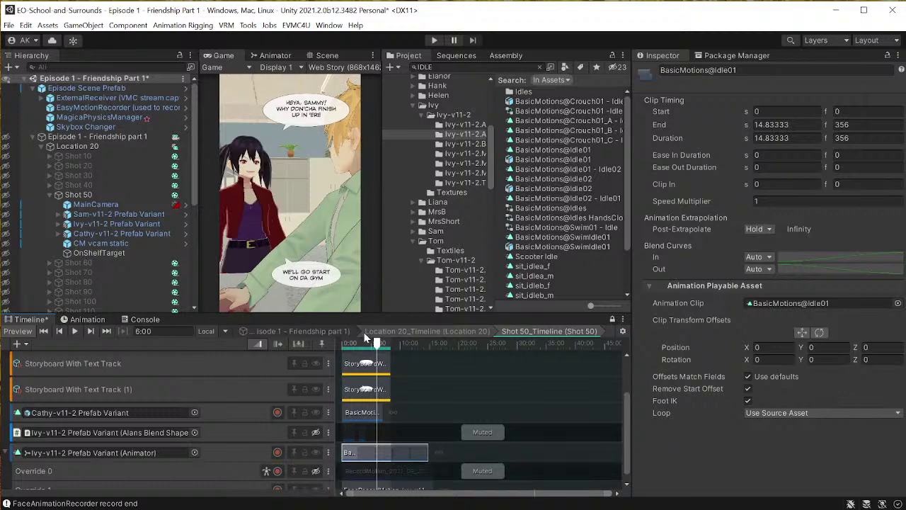
mouse_move(379, 344)
left_mouse_down()
mouse_move(338, 345)
mouse_move(386, 347)
mouse_move(363, 352)
mouse_move(373, 349)
left_mouse_up()
scroll(252, 439, "down", 1)
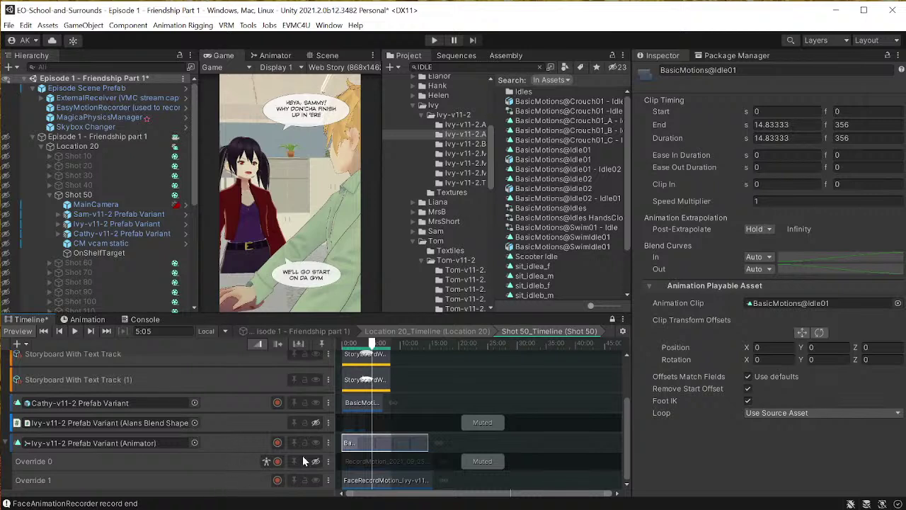
left_click_drag(371, 344, 351, 344)
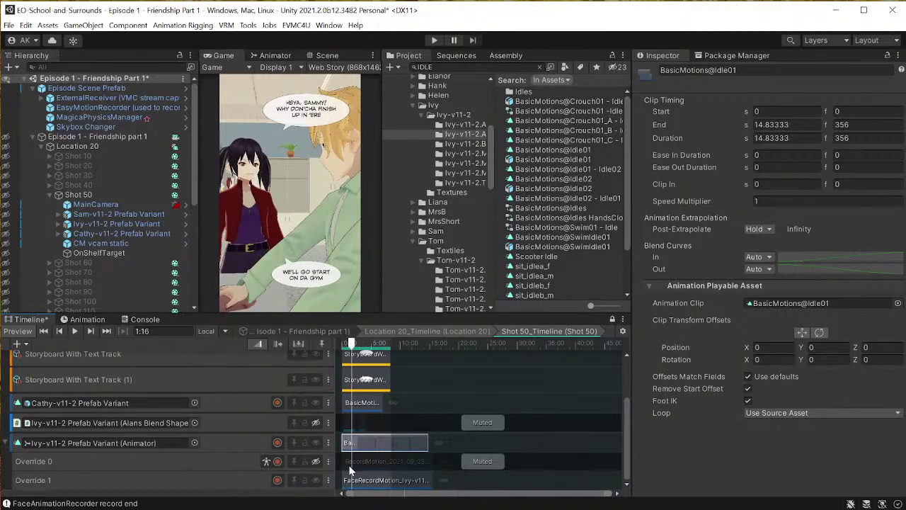
left_click(316, 460)
left_click_drag(352, 345, 373, 351)
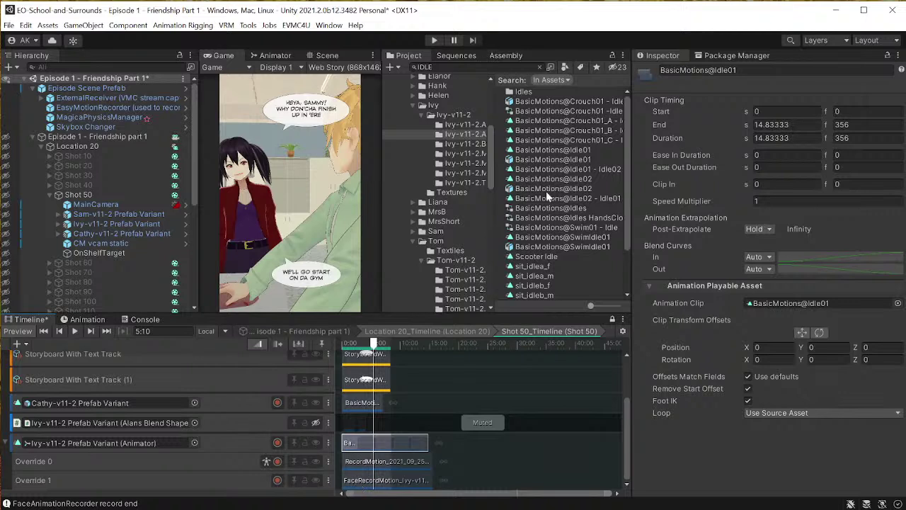
Step: Find the Face Eyes Closed Happy clip in the shared Face Animations folder and select it
scroll(435, 161, "up", 6)
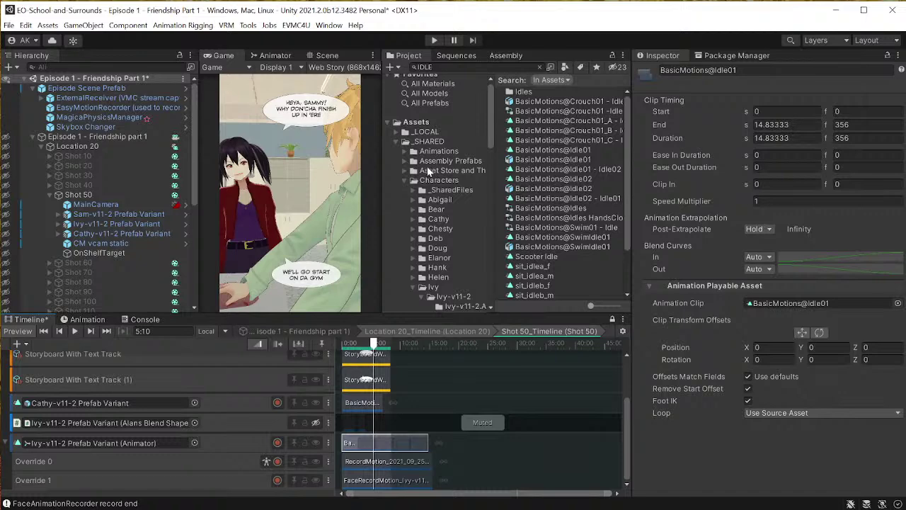
left_click(439, 151)
left_click(405, 151)
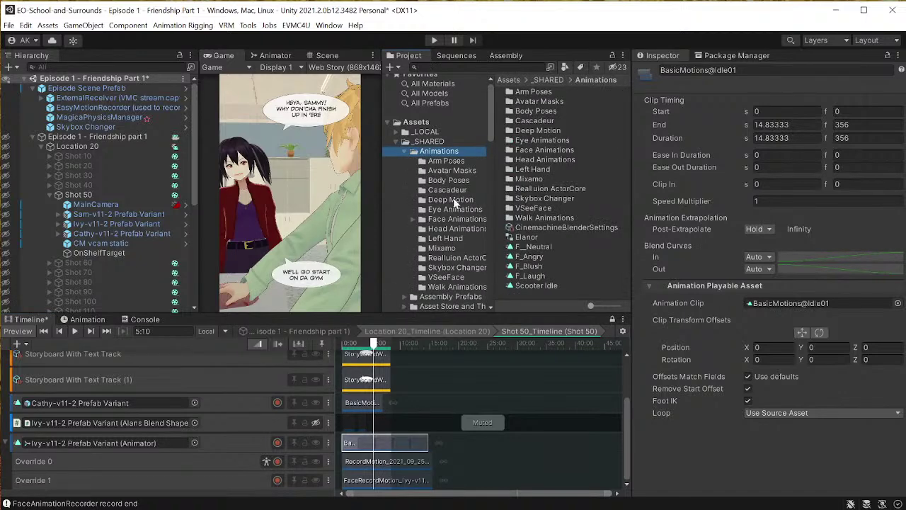
left_click(449, 219)
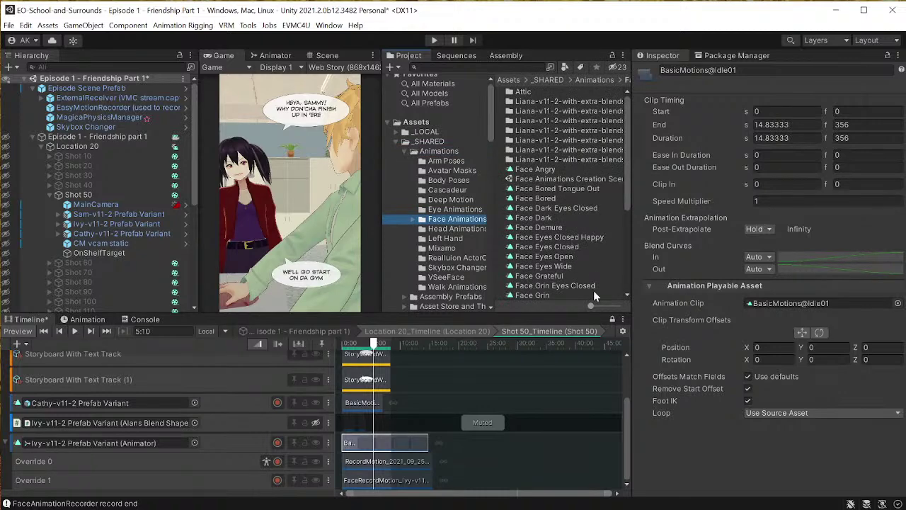
left_click_drag(625, 186, 625, 207)
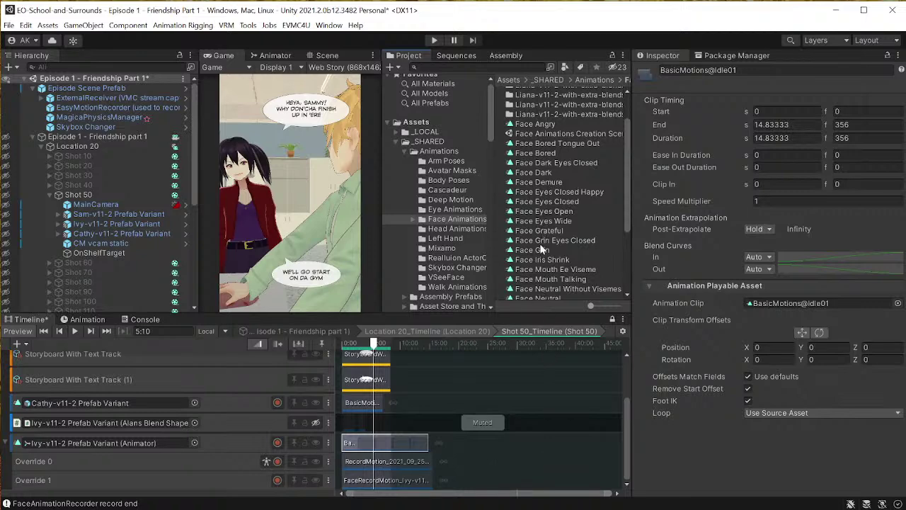
left_click(537, 192)
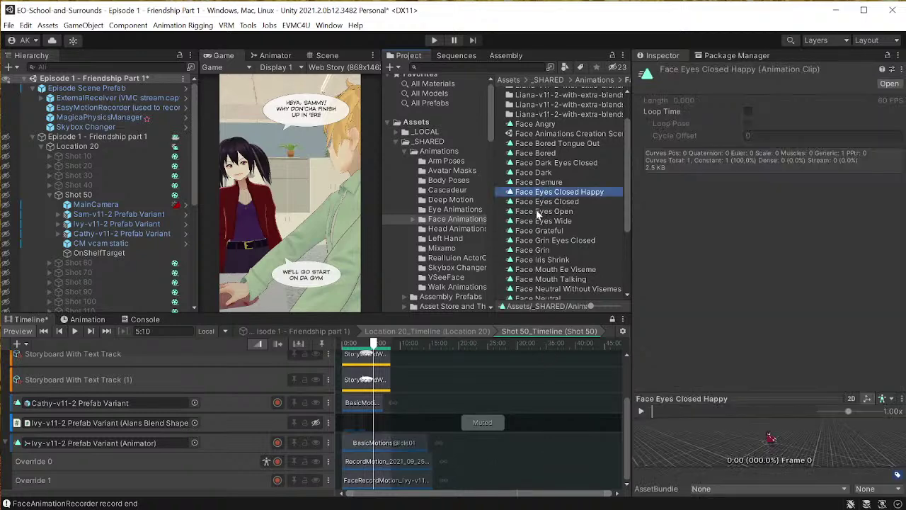
Step: Enlarge the Face Eyes Closed Happy clip's preview and frame Ivy's face in close-up
scroll(775, 453, "up", 5)
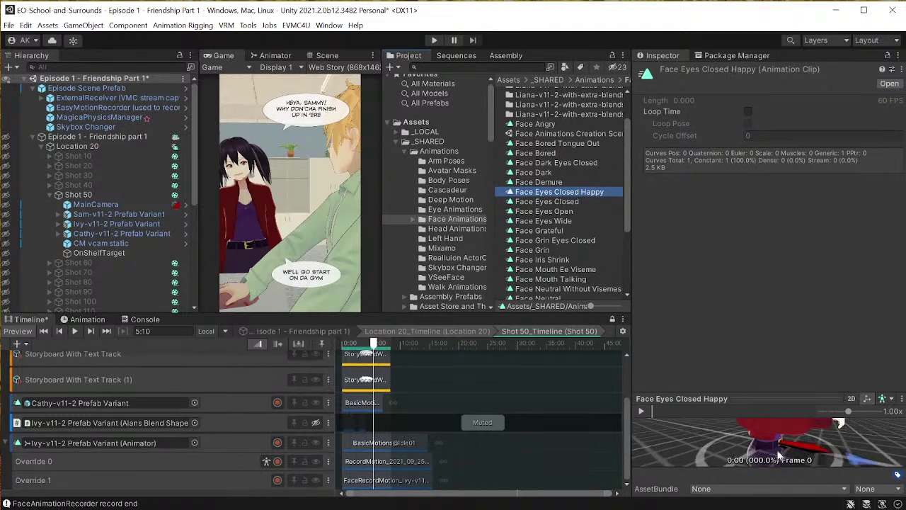
left_click_drag(775, 453, 712, 440)
left_click_drag(751, 399, 751, 308)
scroll(765, 397, "up", 2)
left_click_drag(764, 398, 730, 381)
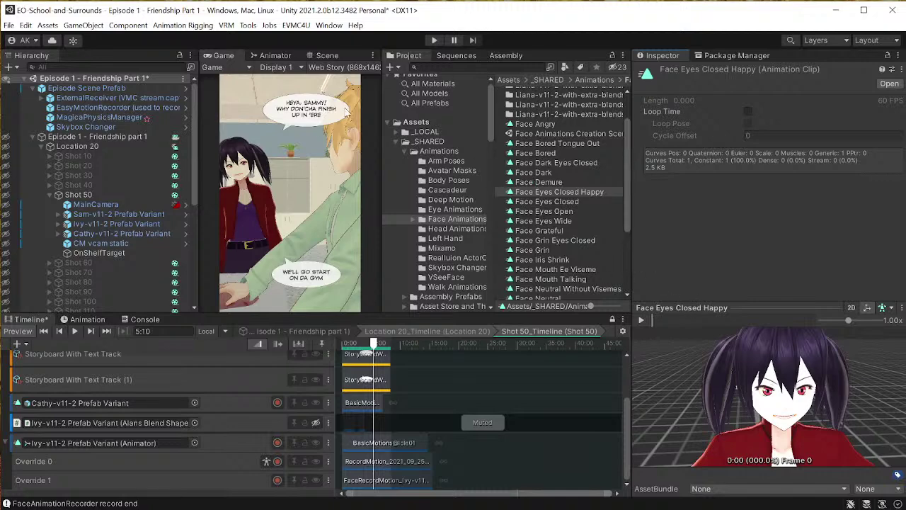
Step: Enable the Alans Blend Shape Clip script on Shot 50's Ivy-v11-2 Prefab Variant
left_click(119, 223)
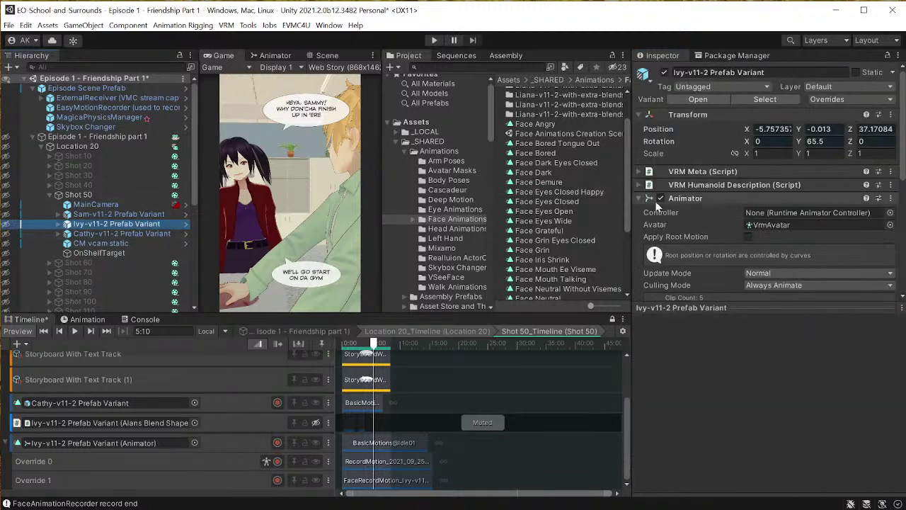
scroll(660, 192, "down", 5)
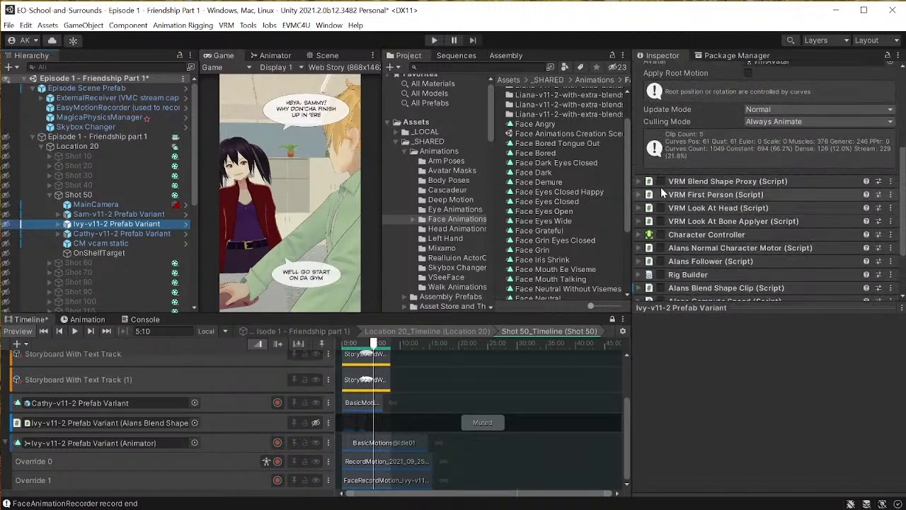
scroll(661, 189, "up", 2)
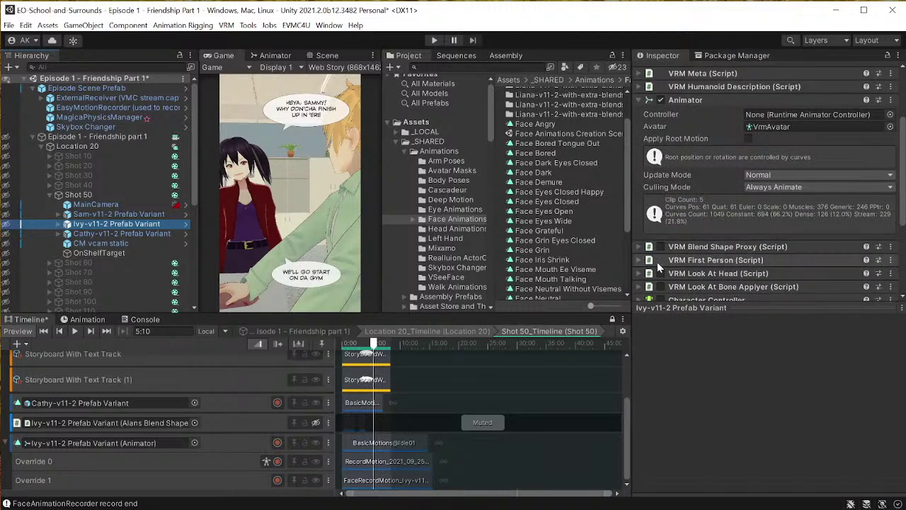
scroll(660, 257, "down", 2)
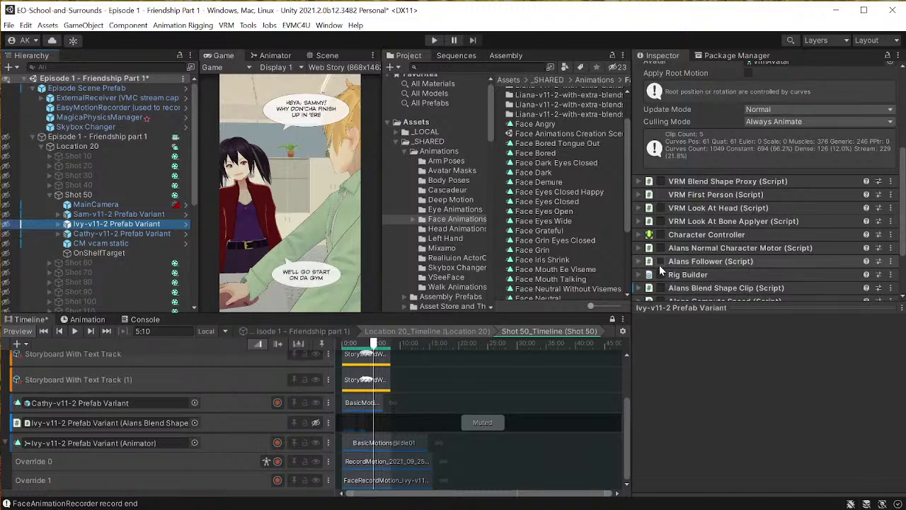
left_click(660, 287)
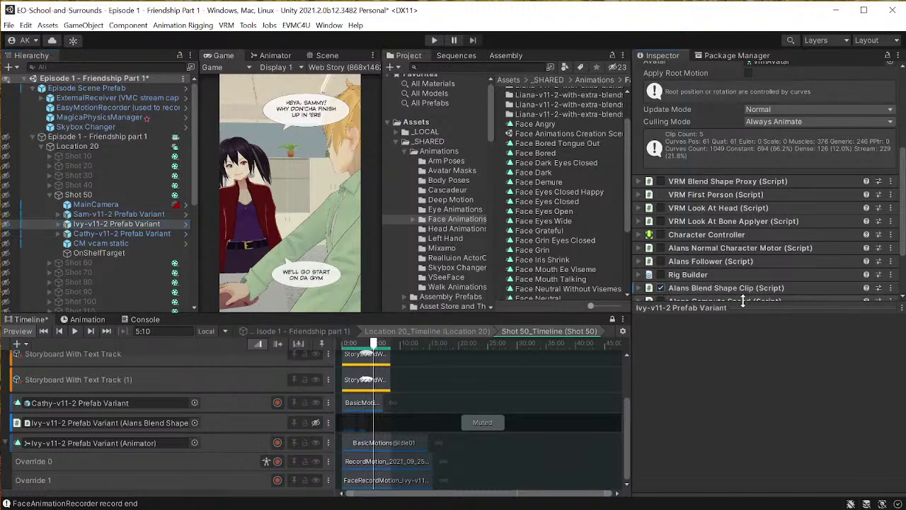
left_click(109, 224)
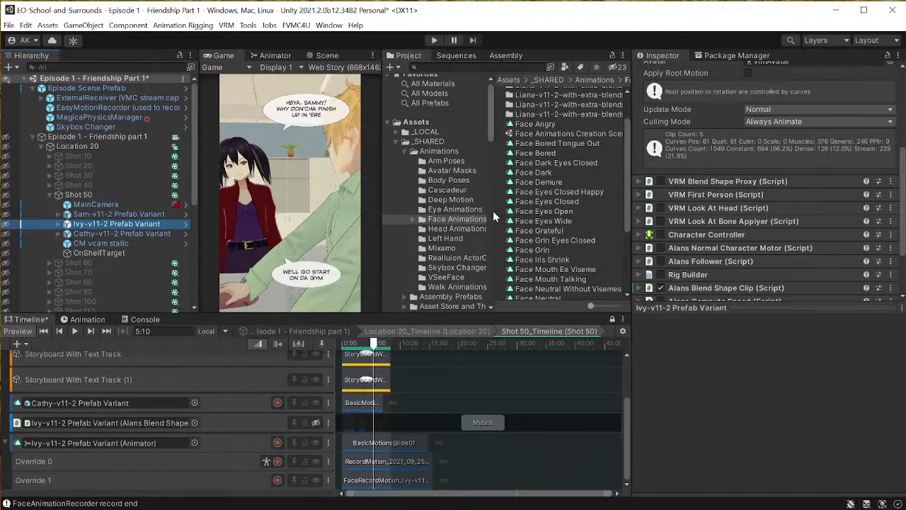
Step: Preview the Face Dark animation clip and frame Ivy's face in close-up
left_click(545, 162)
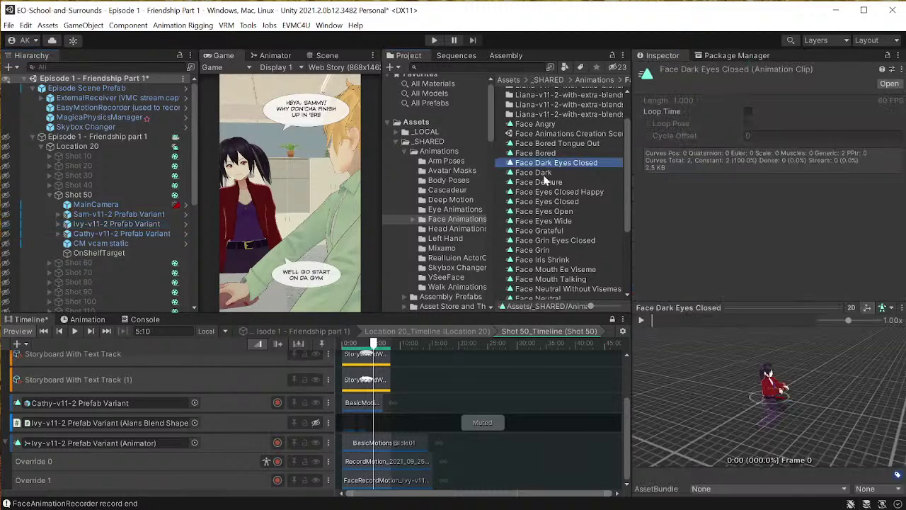
left_click(541, 172)
left_click_drag(750, 373, 725, 377)
scroll(724, 383, "up", 3)
scroll(724, 383, "up", 3)
middle_click_drag(730, 374, 771, 439)
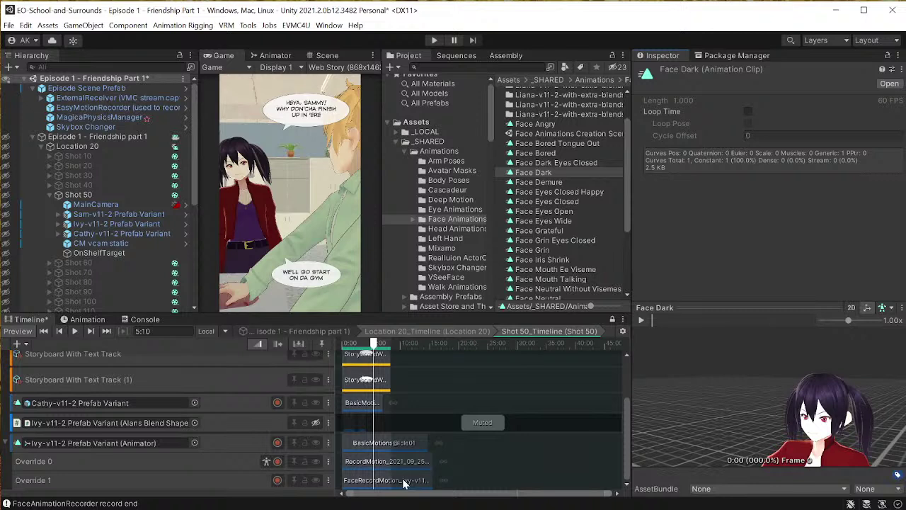
Step: Select the Face mesh under Shot 50's Ivy-v11-2 Prefab Variant and widen its properties to show the full blend shape names
mouse_move(373, 343)
left_mouse_down()
mouse_move(354, 343)
mouse_move(376, 343)
left_mouse_up()
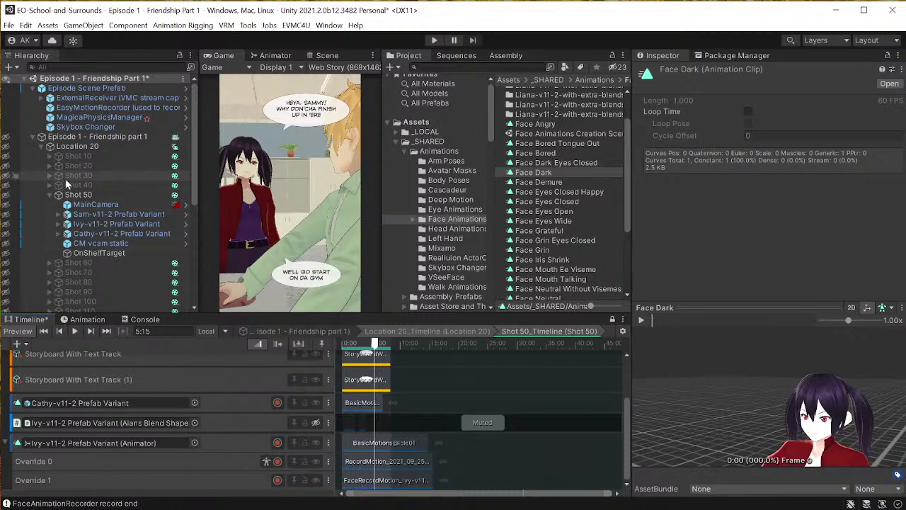
left_click(90, 225)
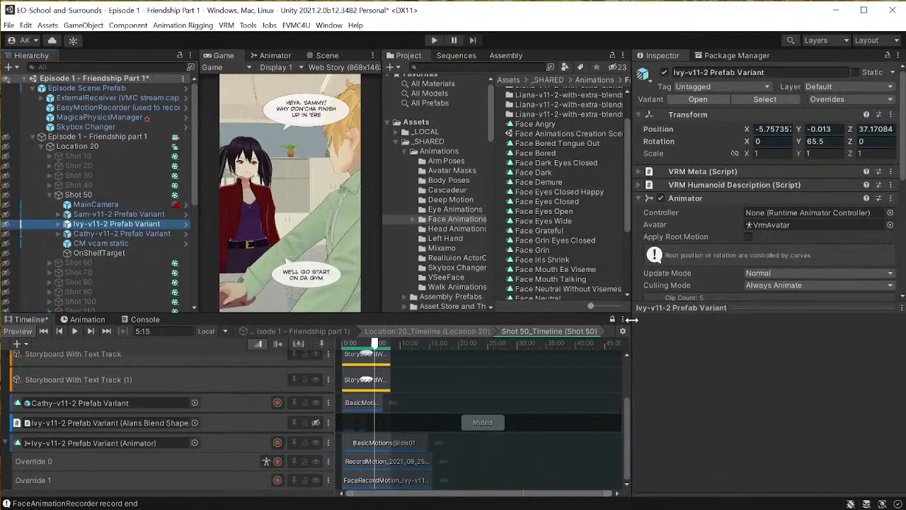
left_click(60, 225)
left_click(83, 234)
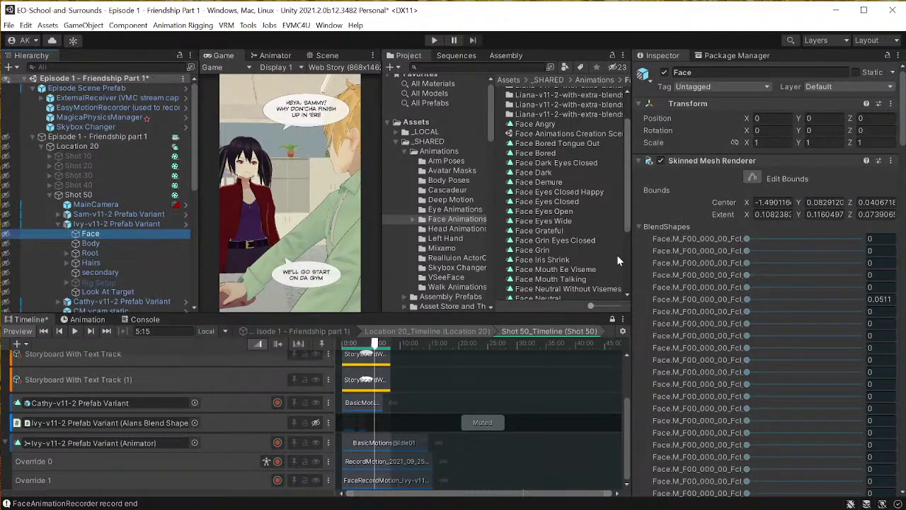
left_click_drag(632, 257, 358, 251)
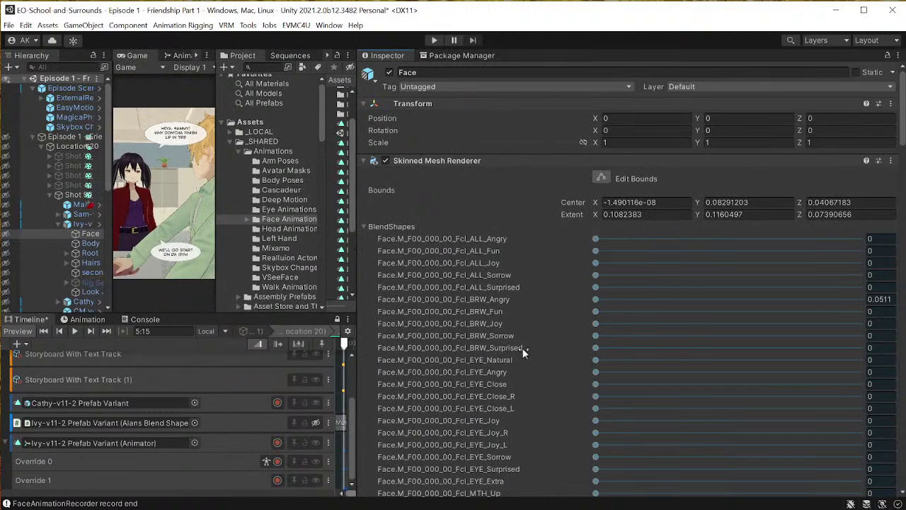
scroll(523, 348, "down", 5)
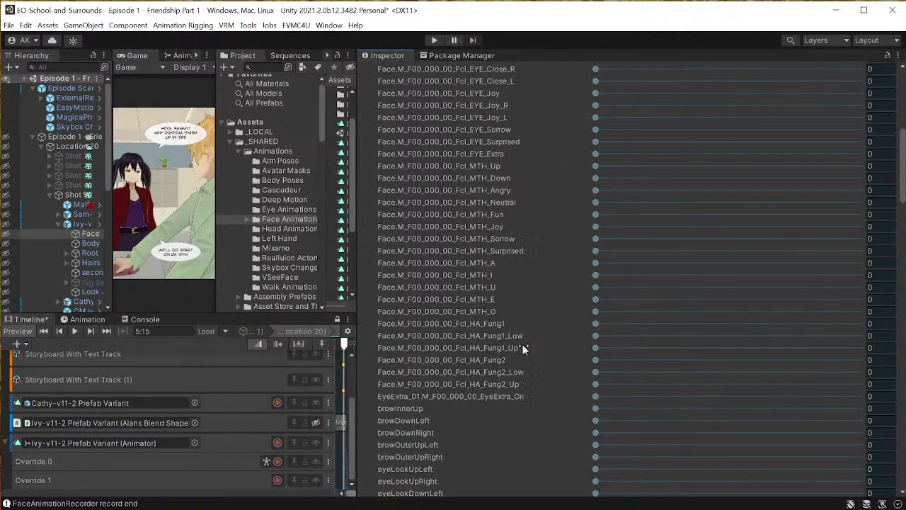
scroll(478, 252, "up", 5)
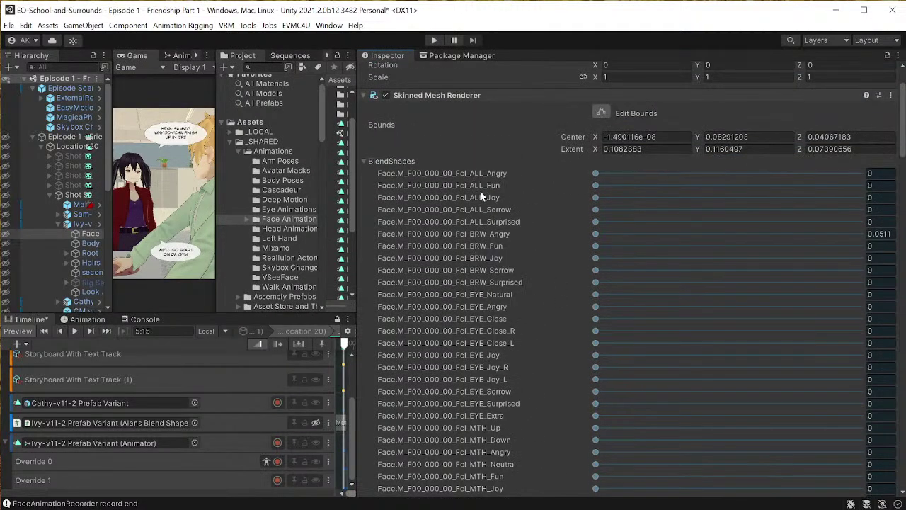
Step: Mute Ivy's Animator track in Shot 50's timeline and select the Face mesh's Fcl_ALL_Angry blend shape for editing
left_click(595, 174)
left_click(315, 444)
left_click(595, 175)
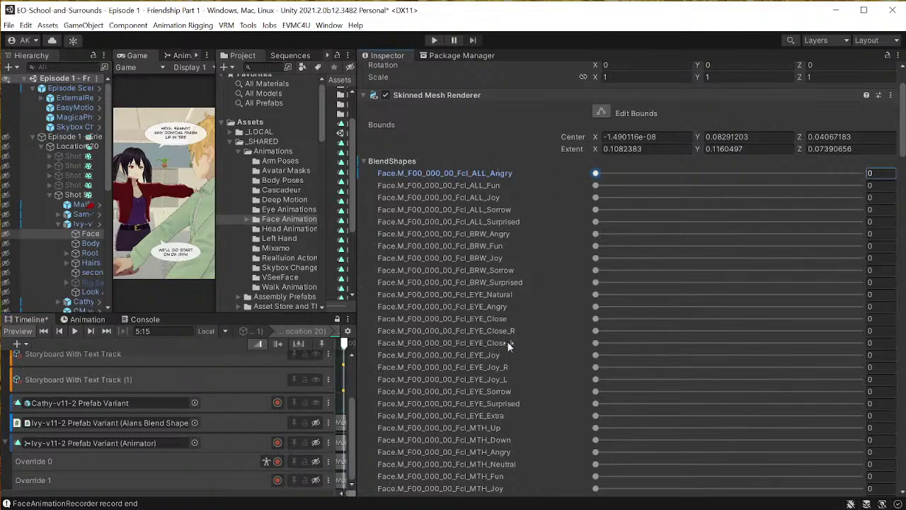
Step: Examine the Face mesh's eye, mouth, tongue and custom alans blend shapes through to its Materials list
scroll(506, 345, "down", 10)
scroll(505, 345, "down", 5)
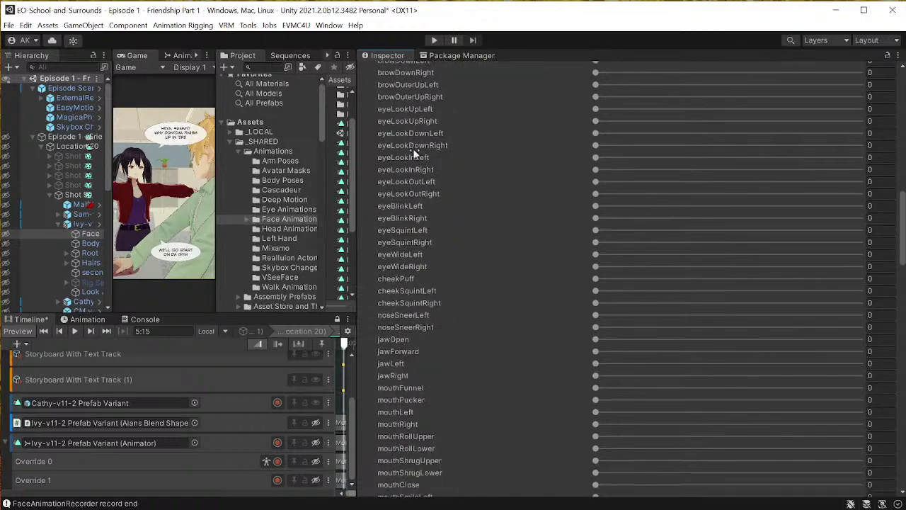
scroll(415, 430, "down", 13)
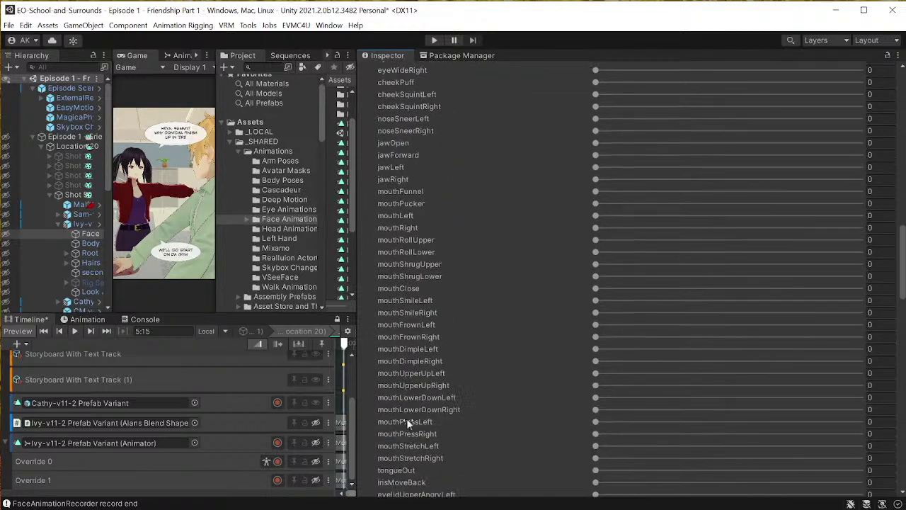
scroll(407, 418, "down", 6)
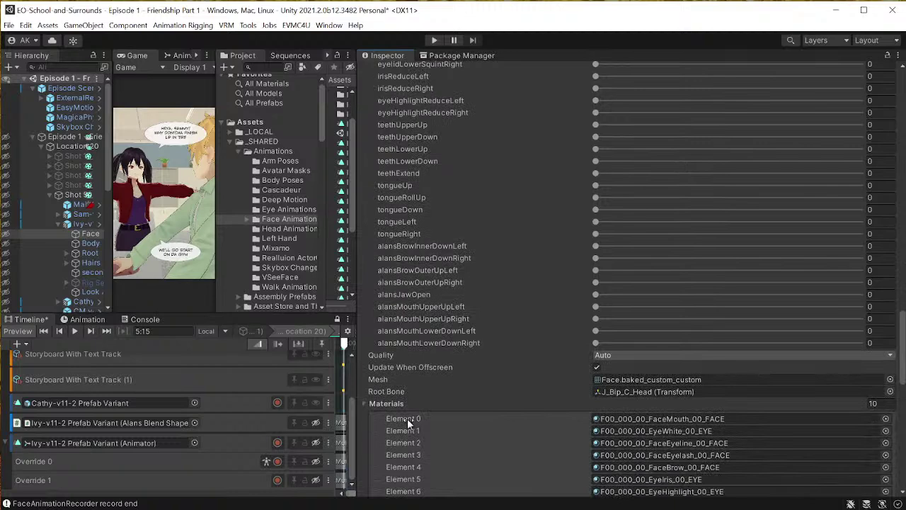
left_click(365, 405)
scroll(510, 306, "up", 7)
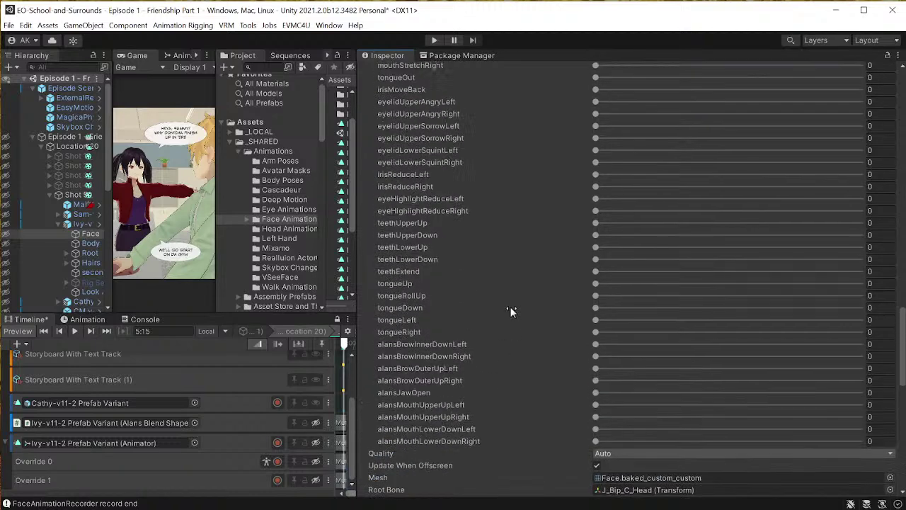
scroll(511, 307, "up", 14)
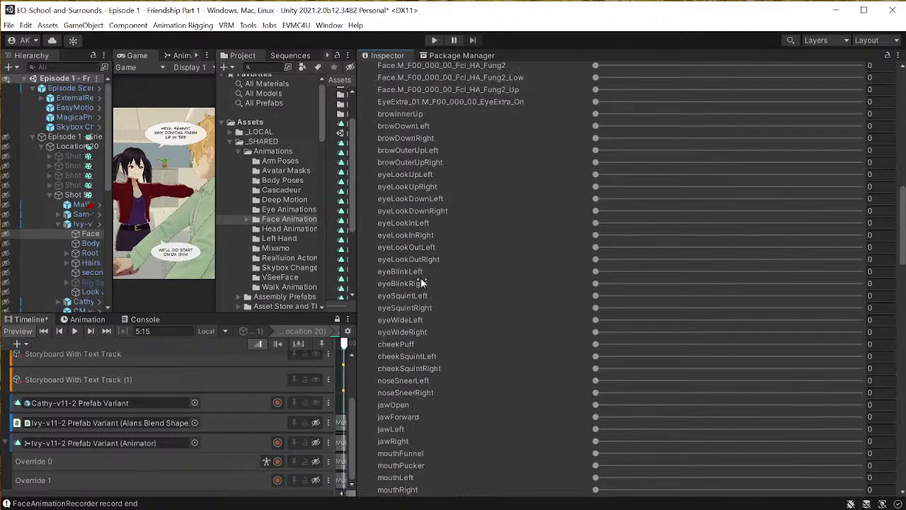